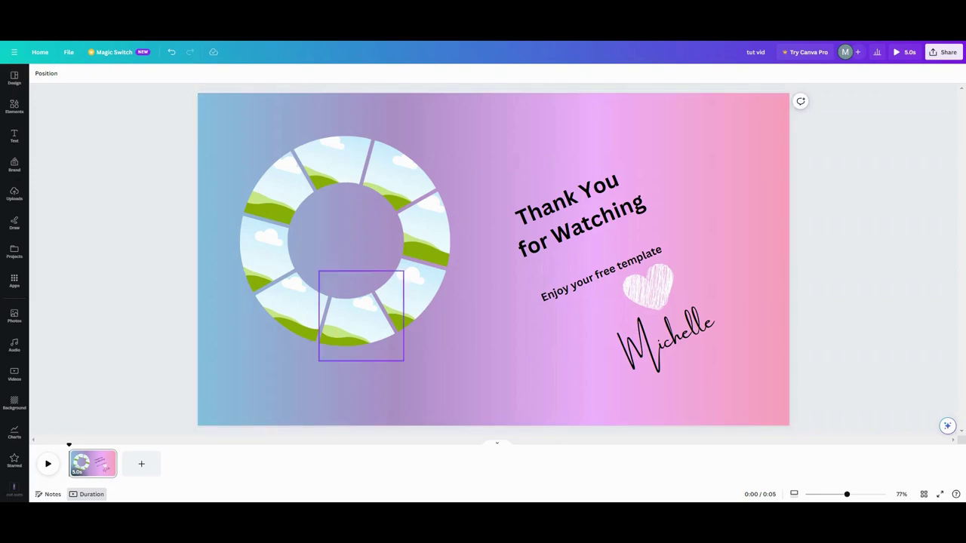
# Delete the thank-you text group and the heart-and-signature graphic from the slide
pyautogui.click(618, 231)
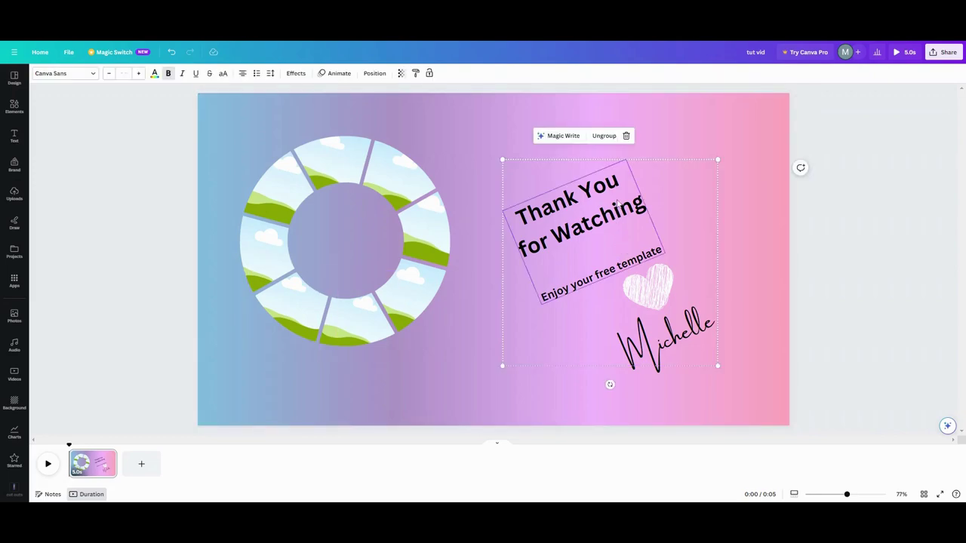
pyautogui.click(626, 136)
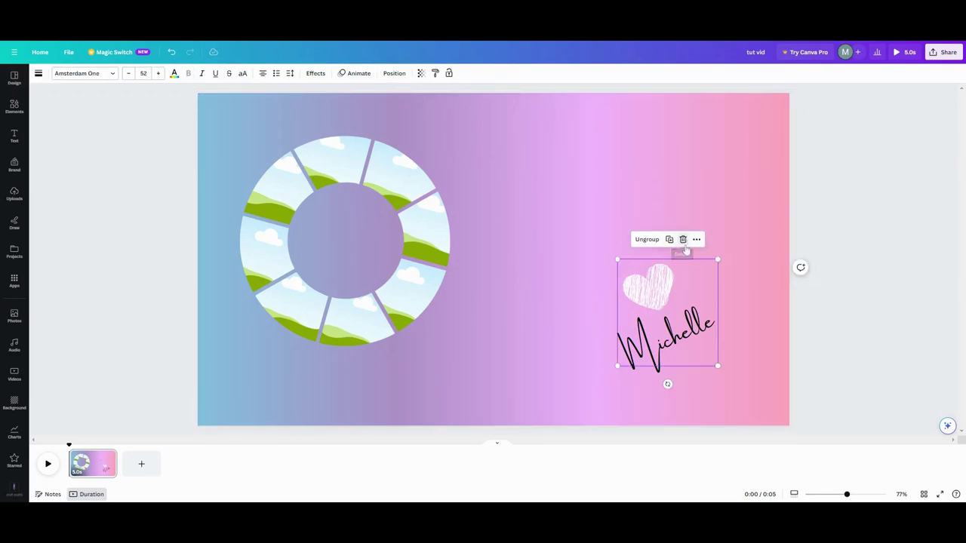
pyautogui.click(683, 239)
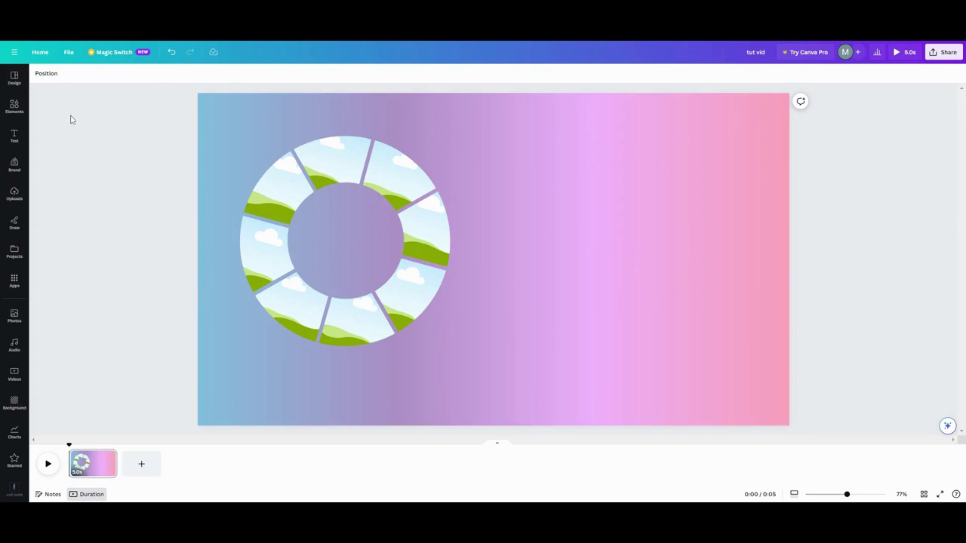
# Select all the ring's photo frames and move them to the page centre
pyautogui.moveTo(69, 116); pyautogui.dragTo(584, 408)
pyautogui.moveTo(342, 236); pyautogui.dragTo(494, 254)
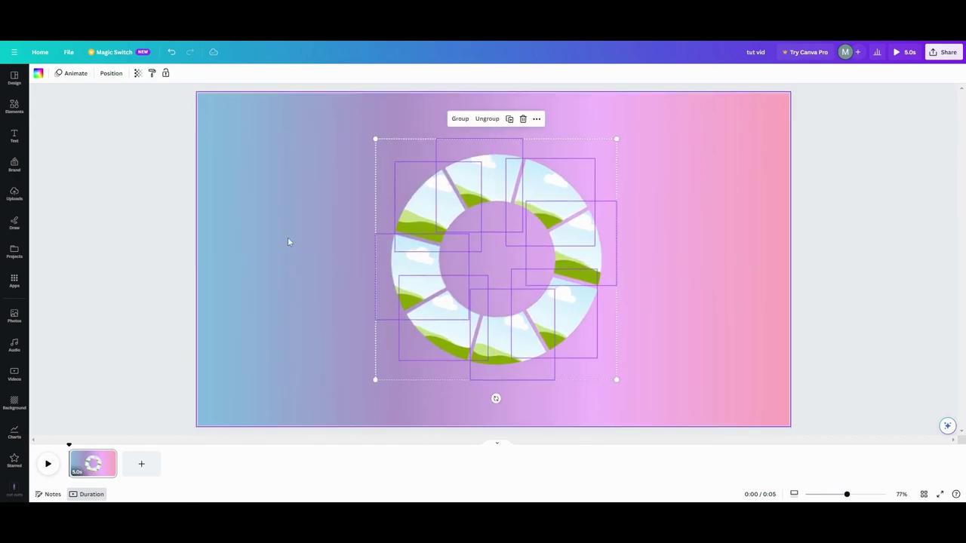
pyautogui.click(284, 237)
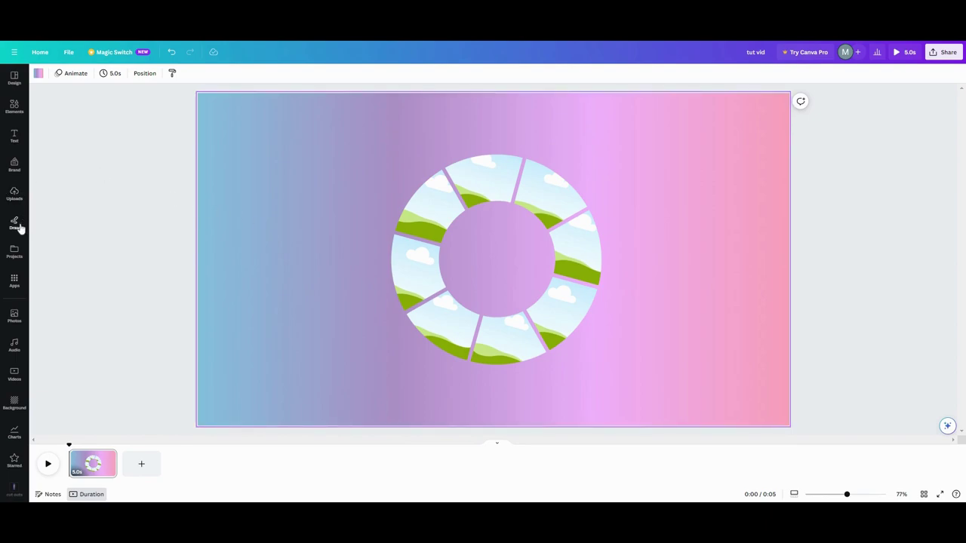
# Put the pink-glasses portrait in the top-left frame, rotated to match the frame's angle
pyautogui.click(15, 321)
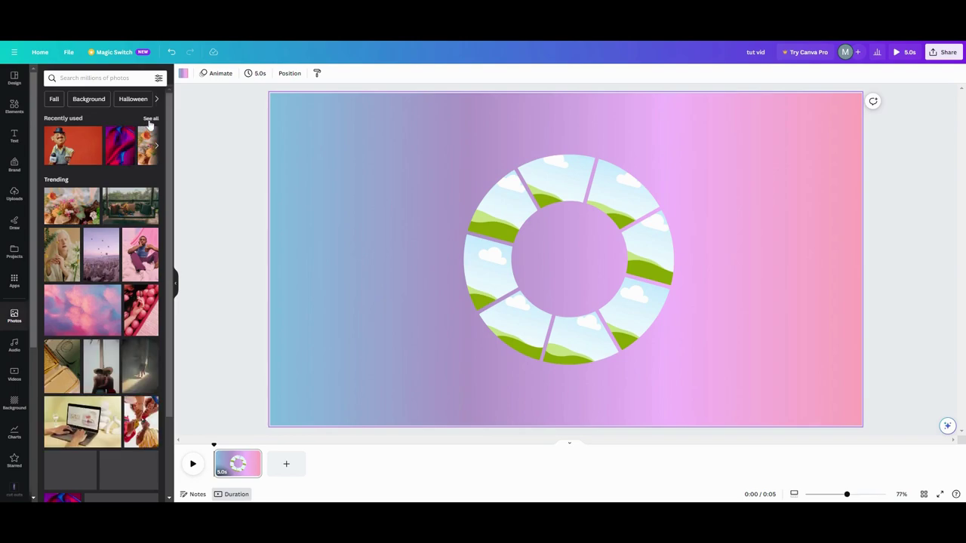
pyautogui.click(150, 119)
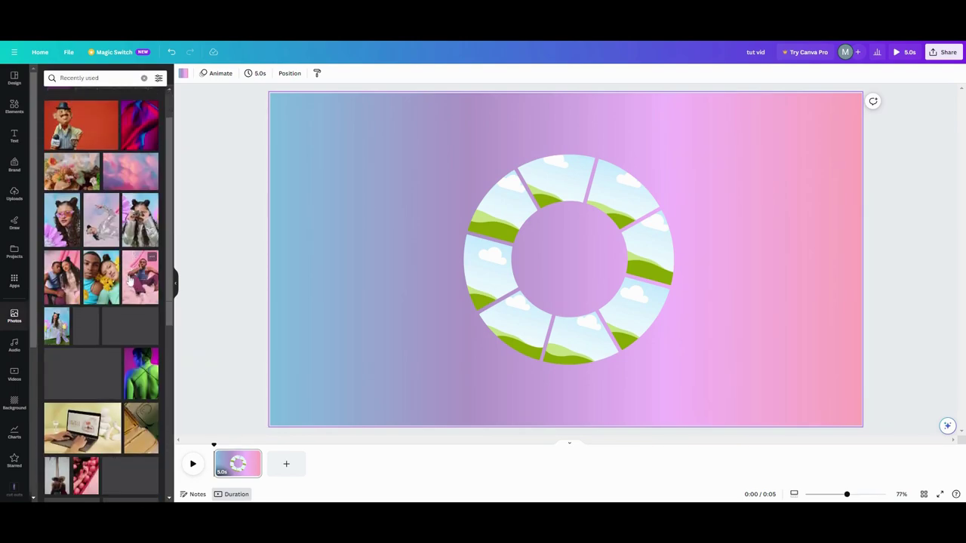
pyautogui.click(131, 236)
pyautogui.moveTo(130, 235); pyautogui.dragTo(490, 223)
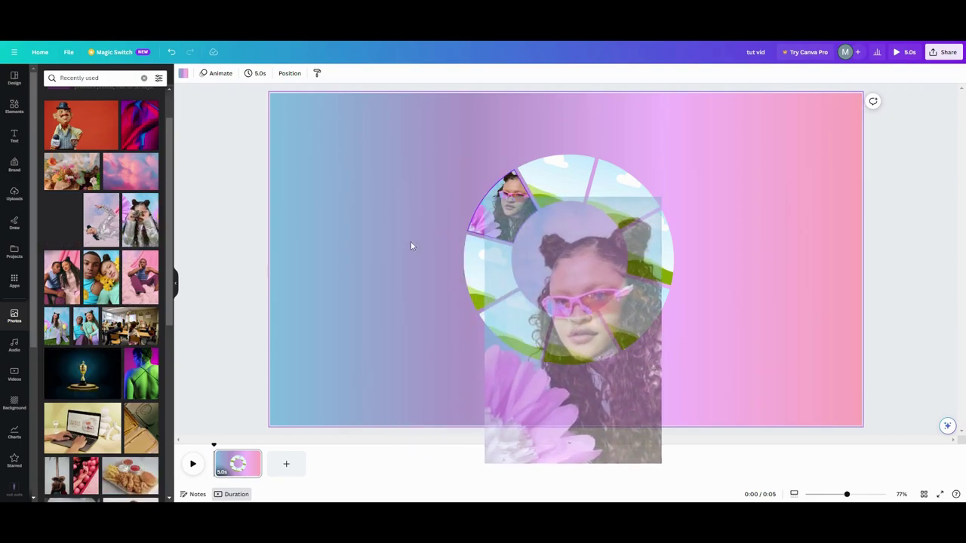
pyautogui.doubleClick(489, 217)
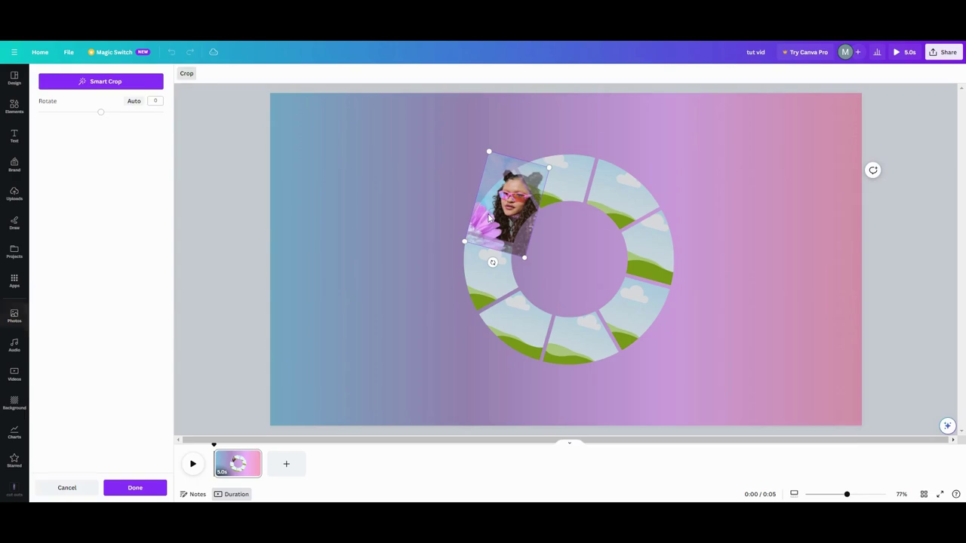
pyautogui.moveTo(493, 262)
pyautogui.mouseDown()
pyautogui.moveTo(546, 256)
pyautogui.moveTo(571, 239)
pyautogui.moveTo(529, 270)
pyautogui.moveTo(471, 247)
pyautogui.moveTo(485, 261)
pyautogui.mouseUp()
pyautogui.click(448, 251)
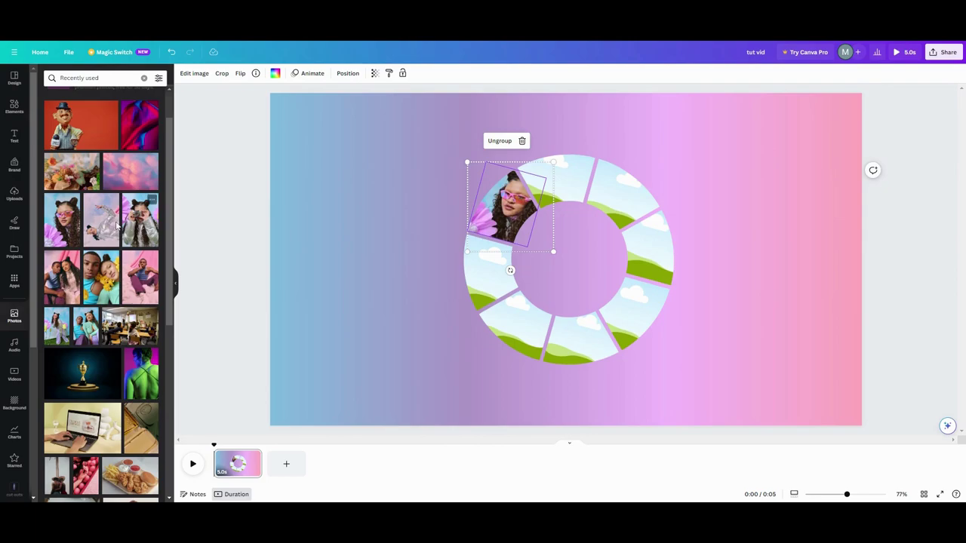
# Drop the silver-outfit photo into the top frame and shift it upward inside the crop
pyautogui.moveTo(112, 225); pyautogui.dragTo(684, 299)
pyautogui.moveTo(161, 240); pyautogui.dragTo(568, 184)
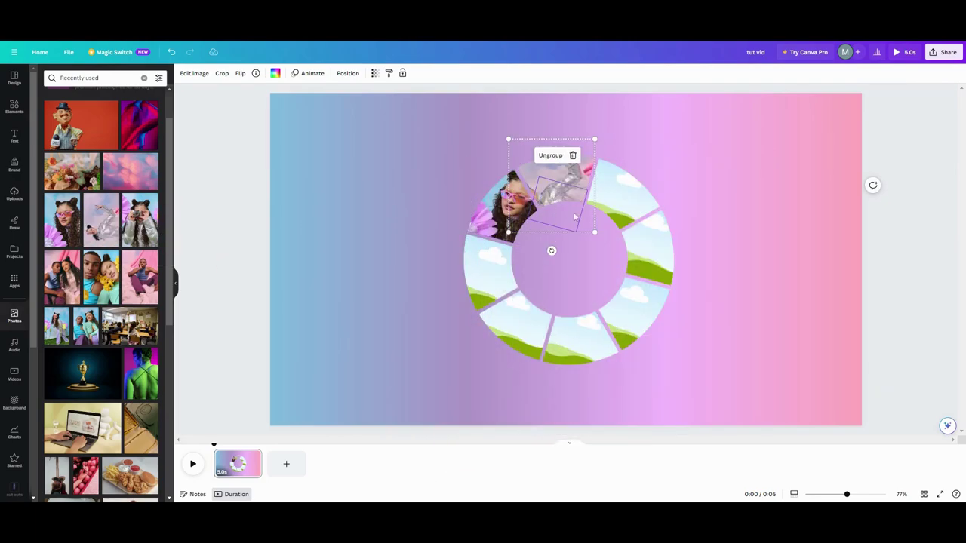
pyautogui.doubleClick(568, 174)
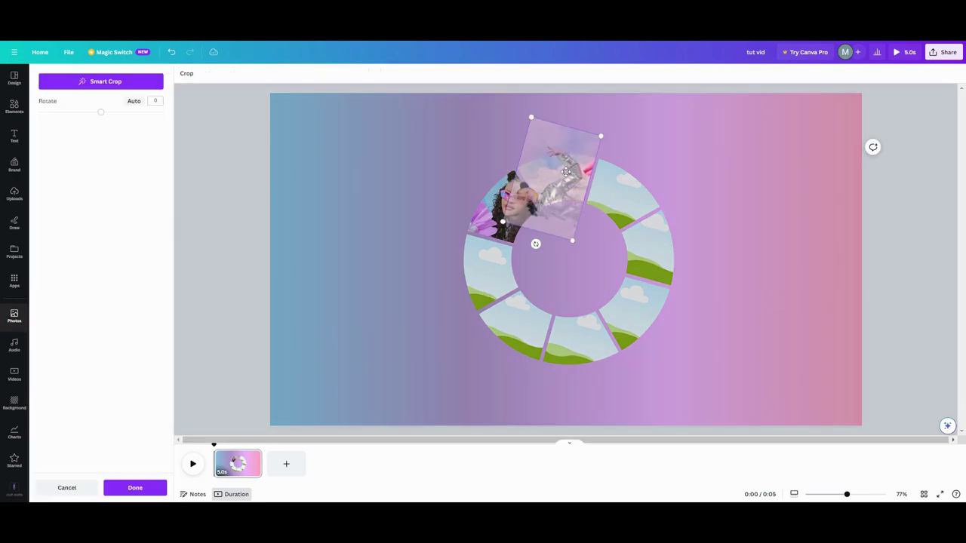
pyautogui.moveTo(563, 198); pyautogui.dragTo(569, 176)
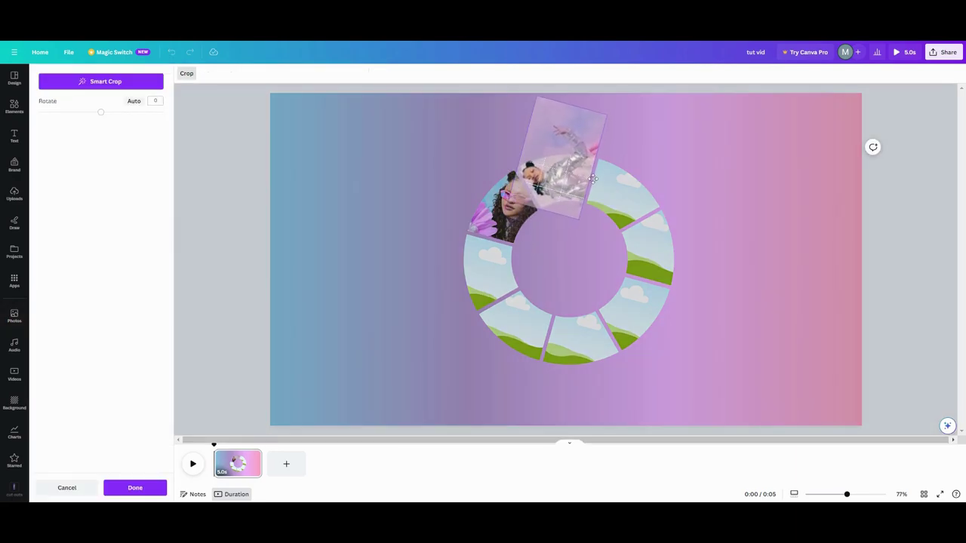
# Confirm the silver-outfit crop and fit the girl-with-camera photo into the upper-right frame
pyautogui.click(410, 230)
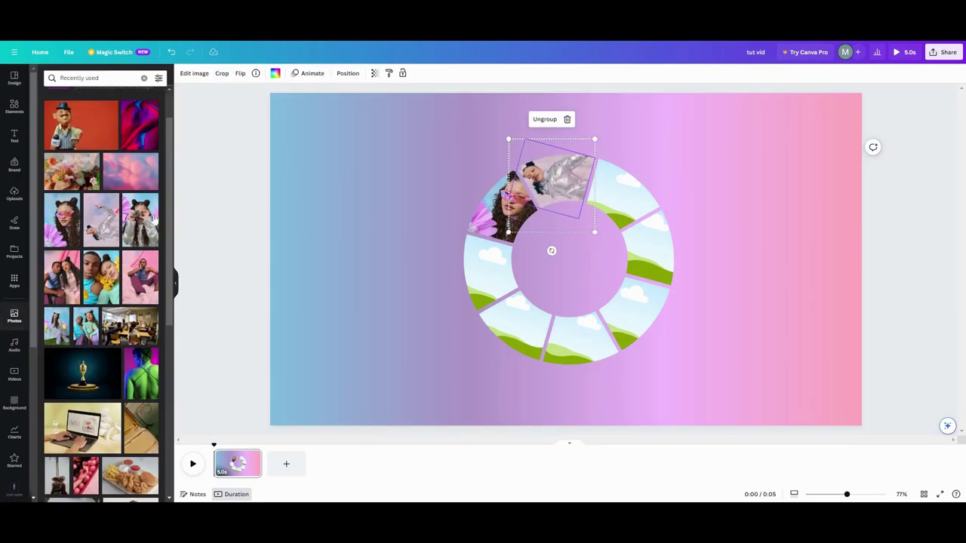
pyautogui.moveTo(146, 230); pyautogui.dragTo(217, 243)
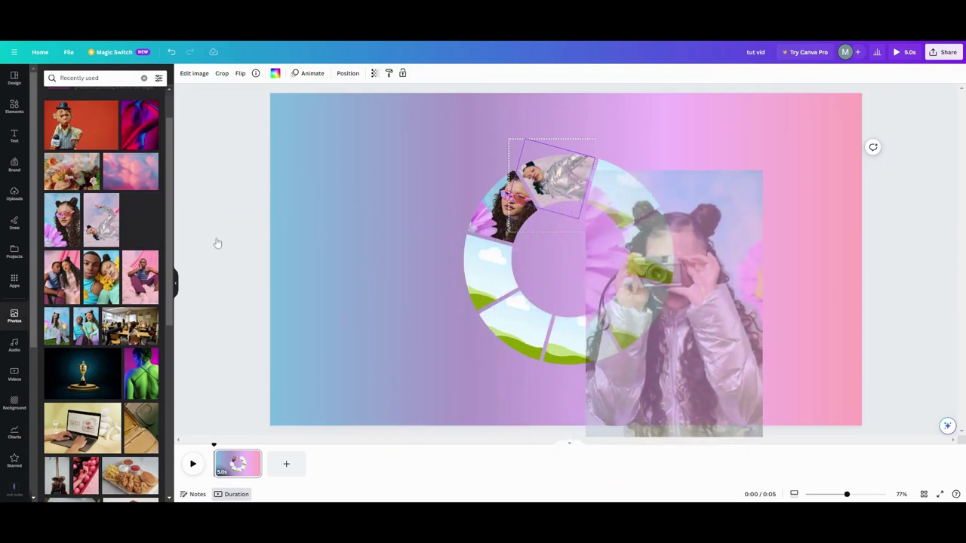
pyautogui.moveTo(606, 214); pyautogui.dragTo(606, 211)
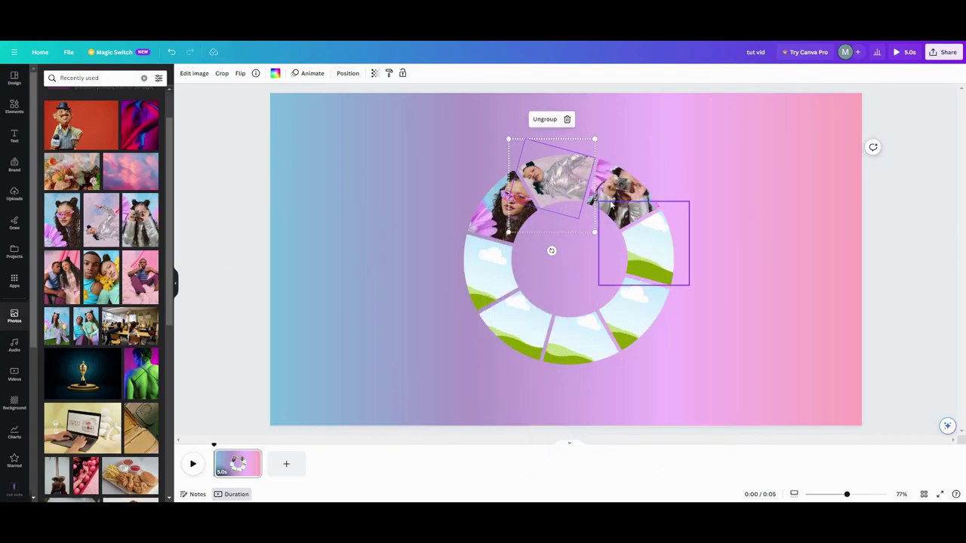
pyautogui.doubleClick(606, 204)
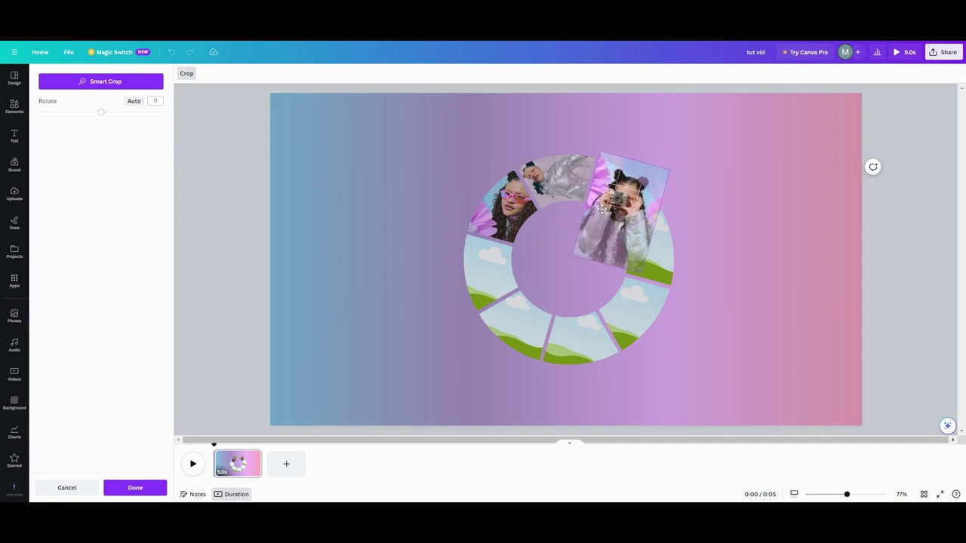
pyautogui.click(389, 223)
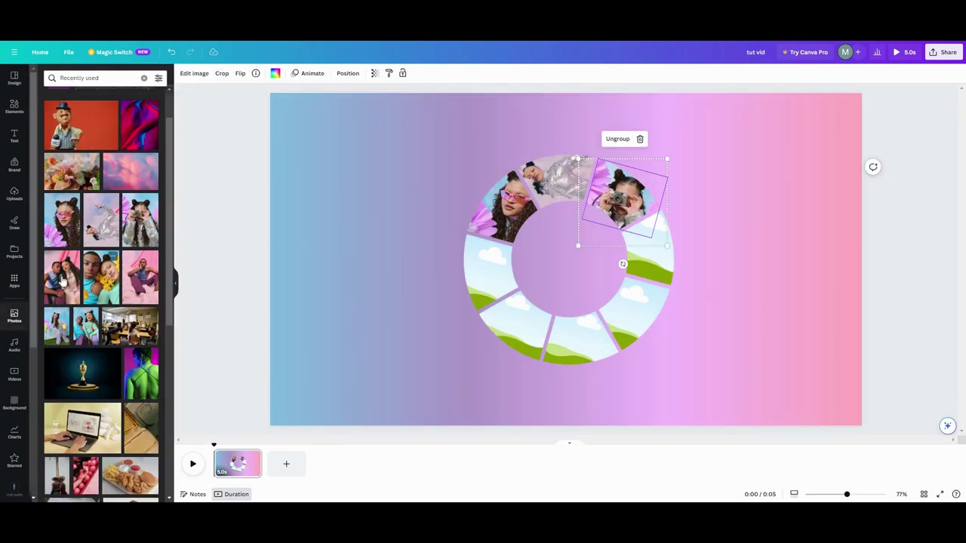
# Add the couple photo, shrink it and place it in the right-hand frame
pyautogui.click(62, 281)
pyautogui.moveTo(600, 232); pyautogui.dragTo(721, 226)
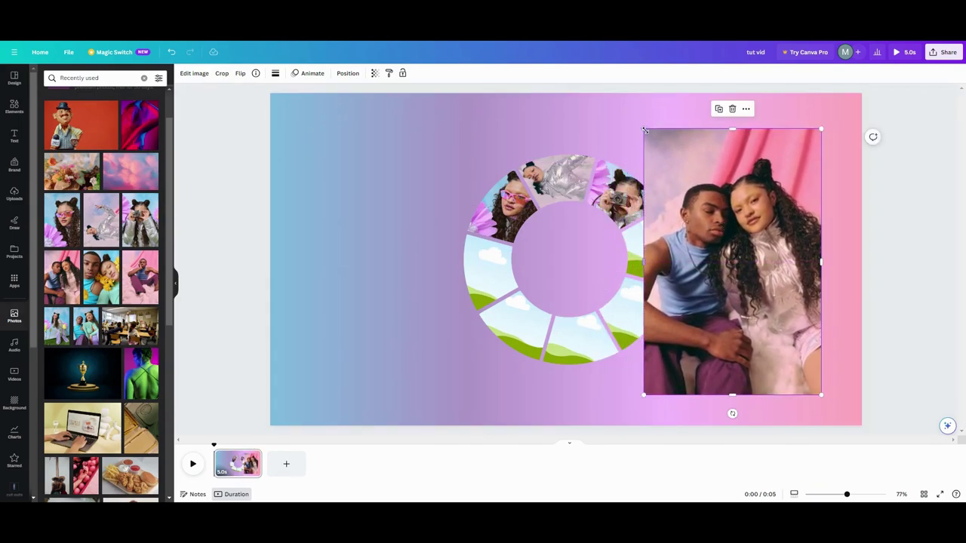
pyautogui.moveTo(673, 176); pyautogui.dragTo(655, 264)
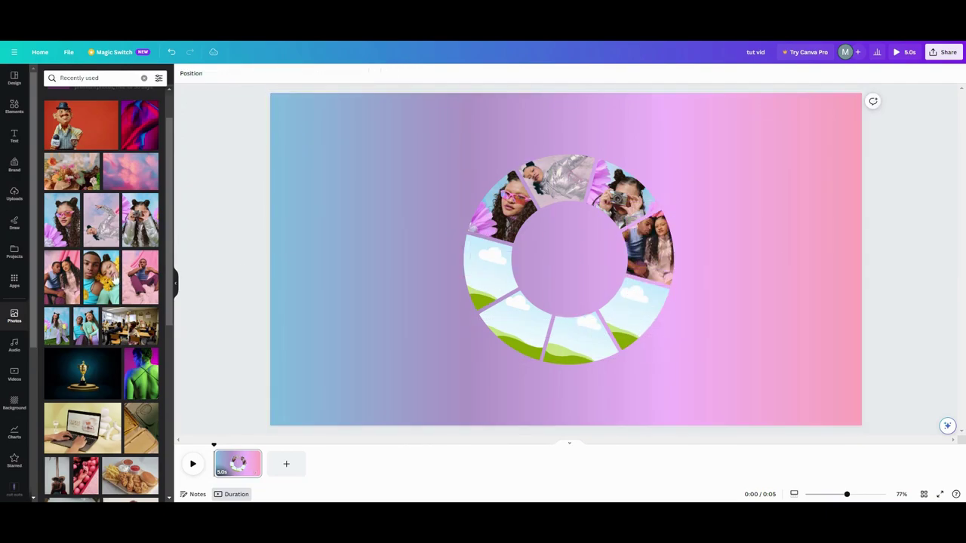
# Put the couple-with-yellow-flowers photo in the lower-right frame, cropped and rotated to its angle
pyautogui.click(92, 283)
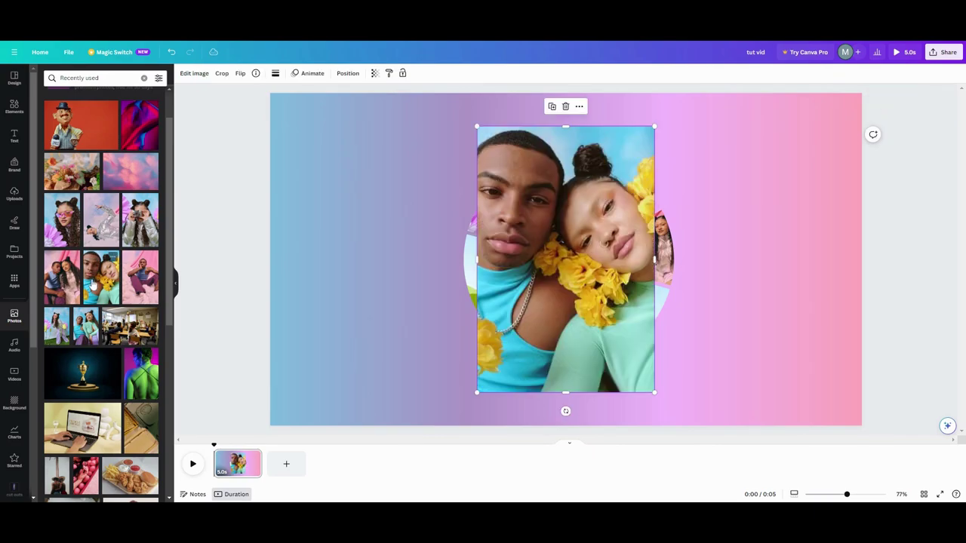
pyautogui.moveTo(477, 128); pyautogui.dragTo(586, 293)
pyautogui.moveTo(634, 351); pyautogui.dragTo(627, 325)
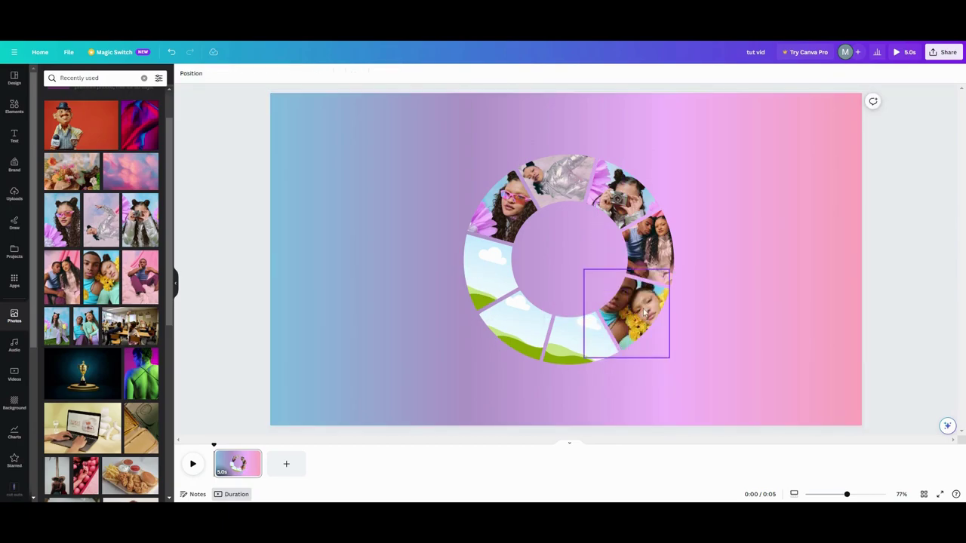
pyautogui.doubleClick(626, 340)
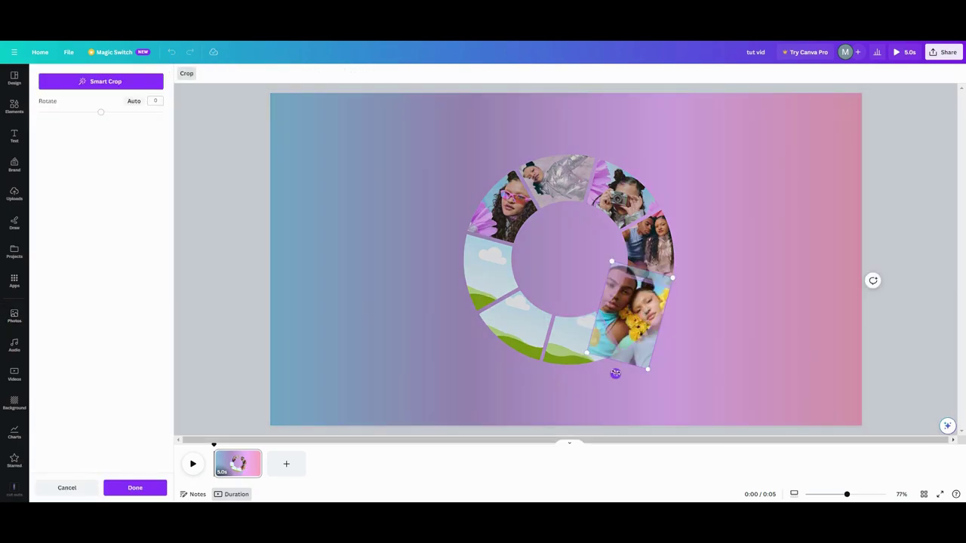
pyautogui.moveTo(615, 373); pyautogui.dragTo(695, 357)
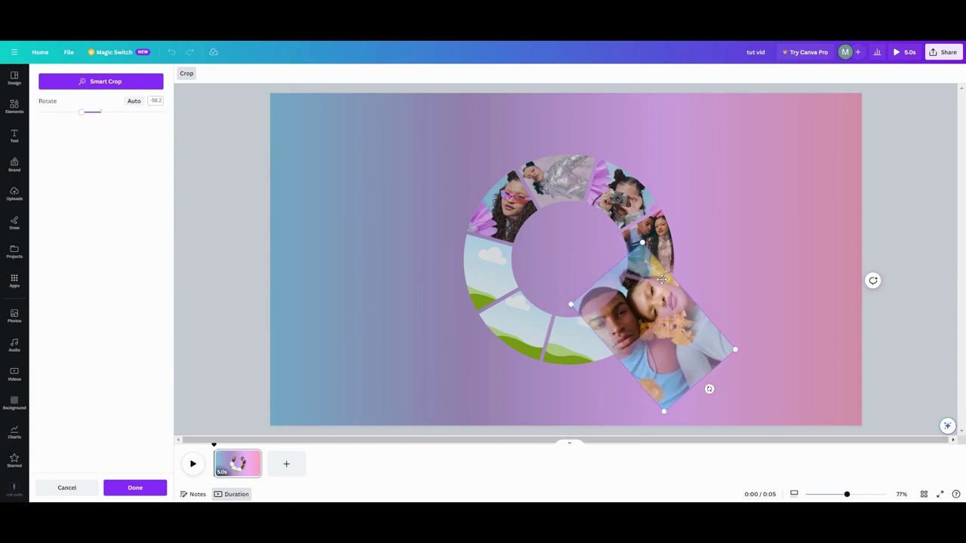
pyautogui.moveTo(645, 243); pyautogui.dragTo(645, 260)
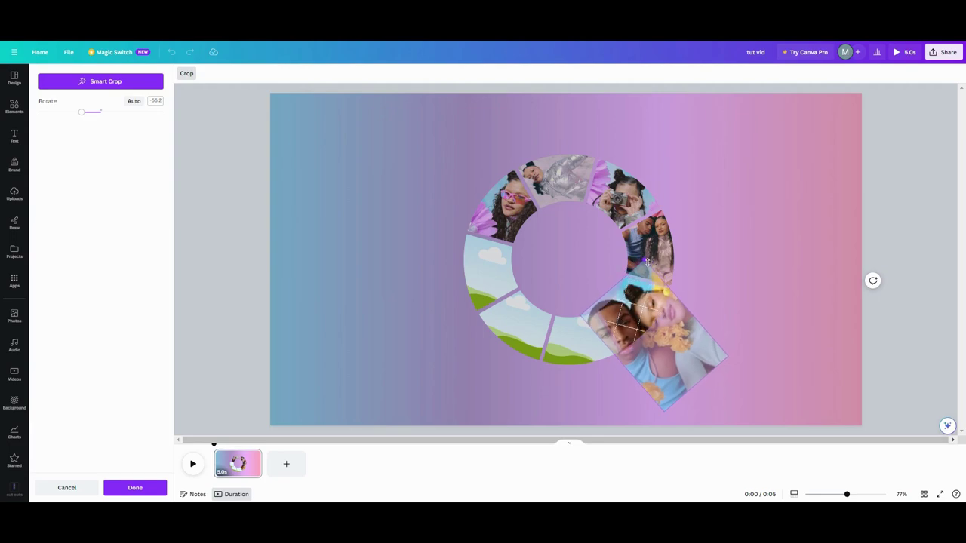
pyautogui.moveTo(667, 345); pyautogui.dragTo(674, 344)
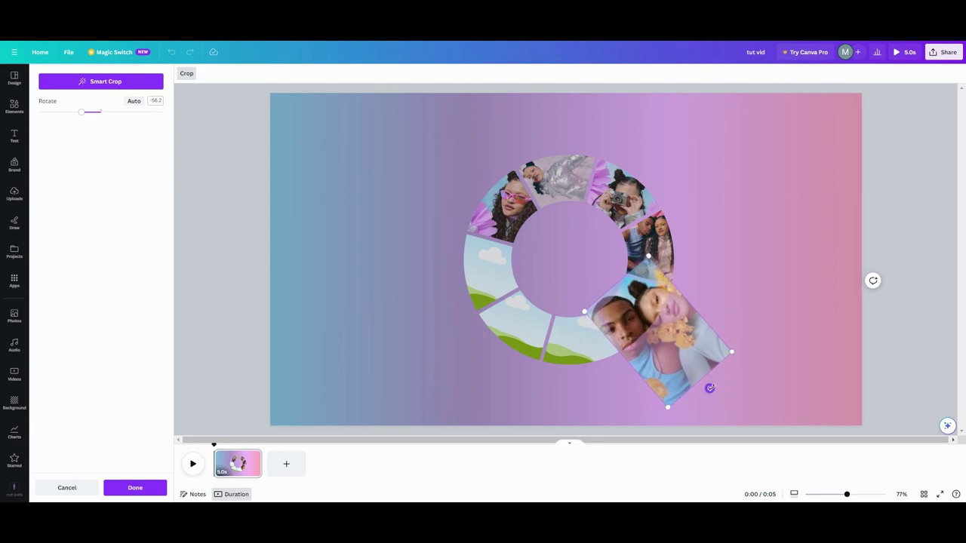
pyautogui.moveTo(709, 388); pyautogui.dragTo(718, 350)
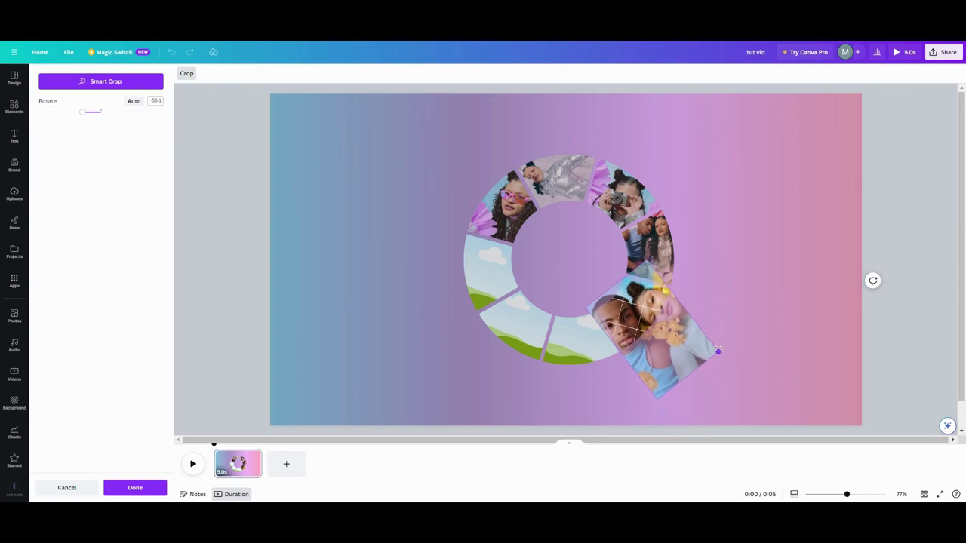
pyautogui.click(451, 336)
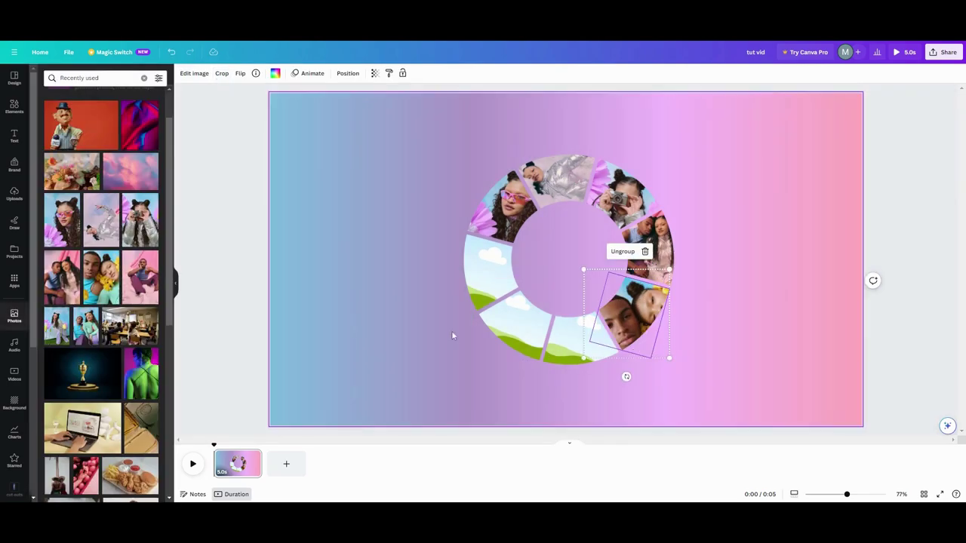
# Fit the man-on-clouds photo into the bottom gap, rotated to follow the ring
pyautogui.click(135, 281)
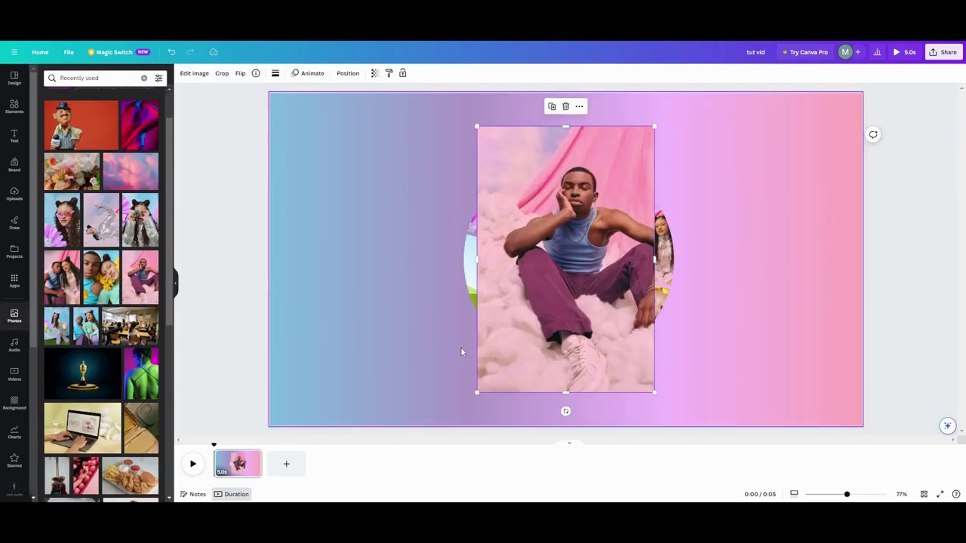
pyautogui.moveTo(480, 127); pyautogui.dragTo(585, 282)
pyautogui.moveTo(618, 337); pyautogui.dragTo(580, 351)
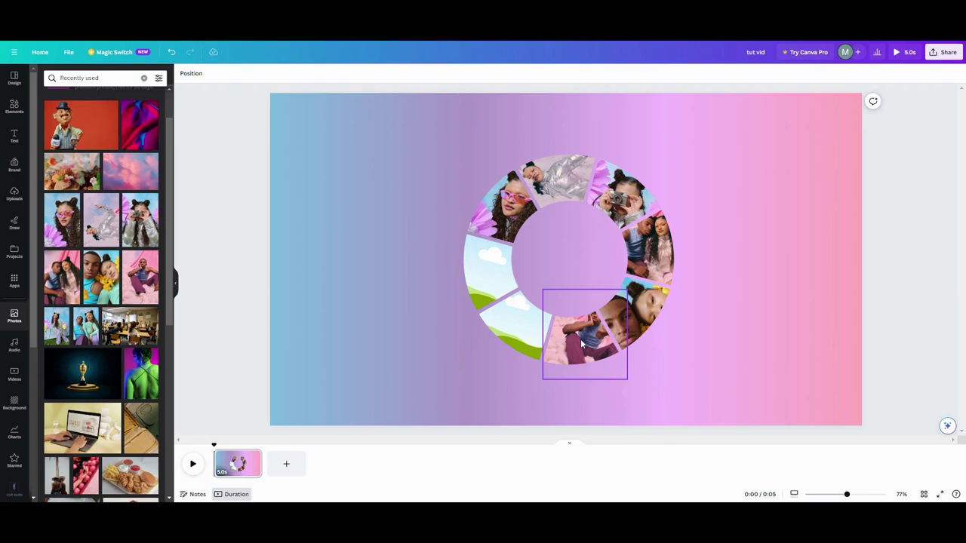
pyautogui.doubleClick(581, 339)
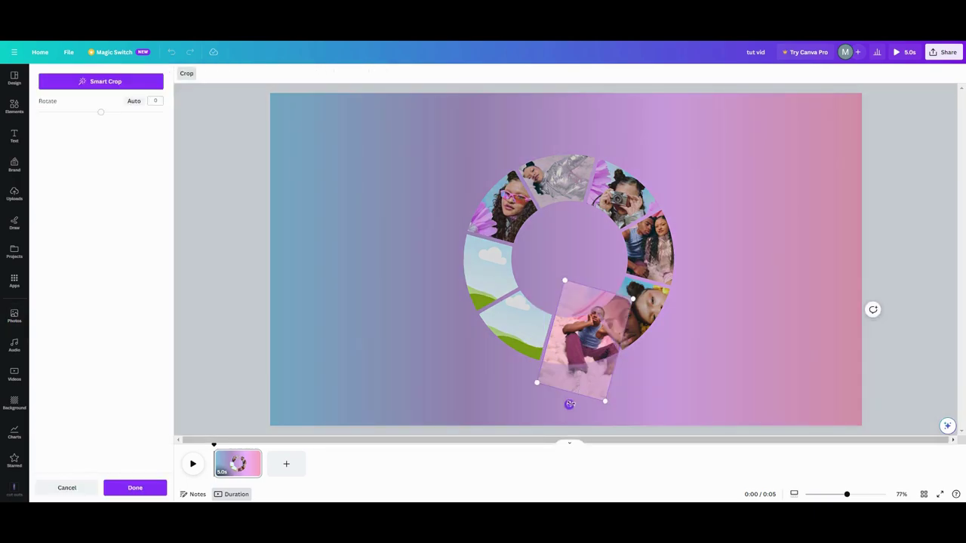
pyautogui.moveTo(570, 405); pyautogui.dragTo(650, 354)
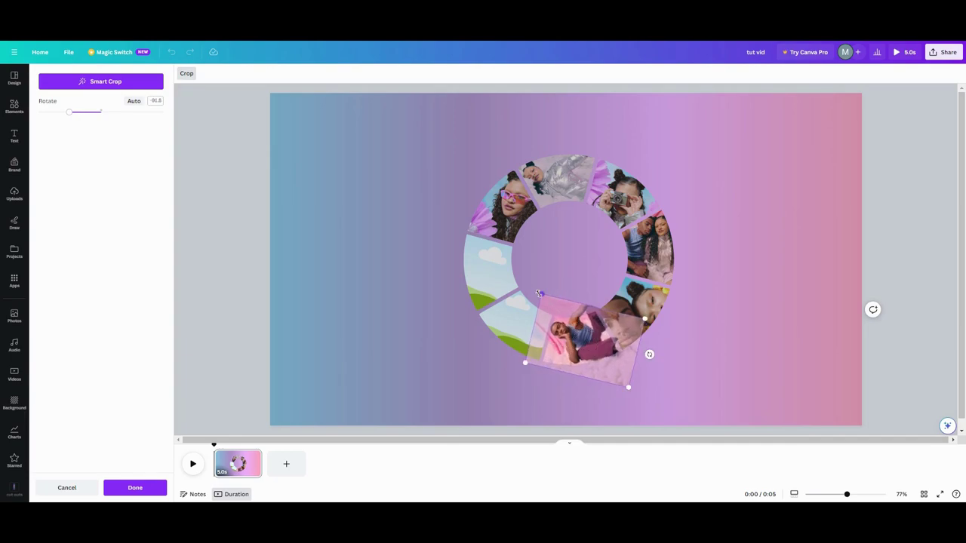
pyautogui.click(307, 328)
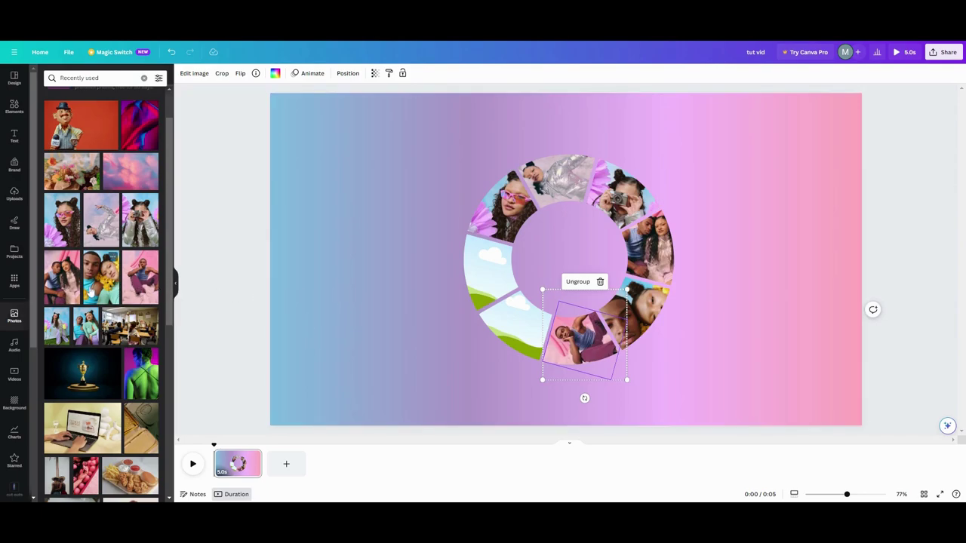
# Fit the flowers photo into the lower-left slot, rotated counter-clockwise and nudged into place
pyautogui.click(53, 327)
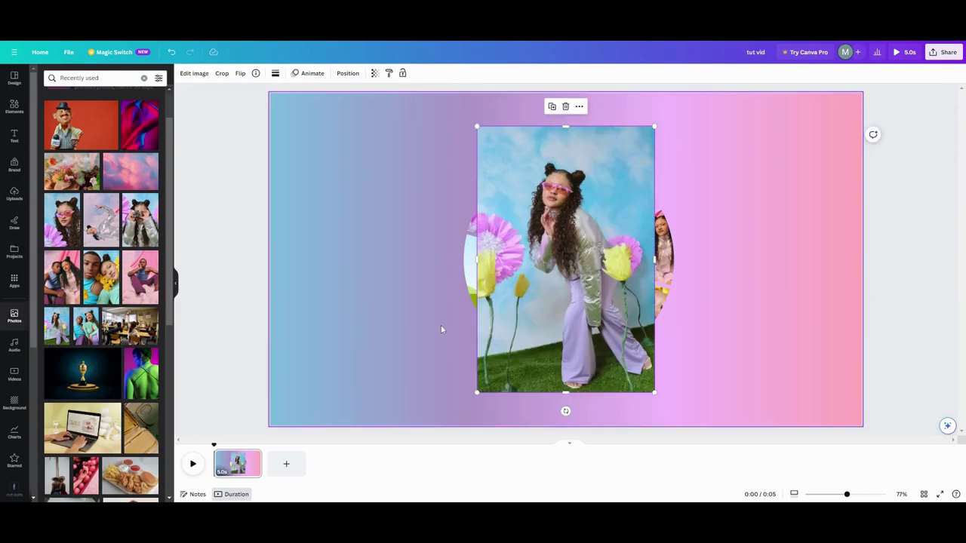
pyautogui.moveTo(513, 247); pyautogui.dragTo(516, 326)
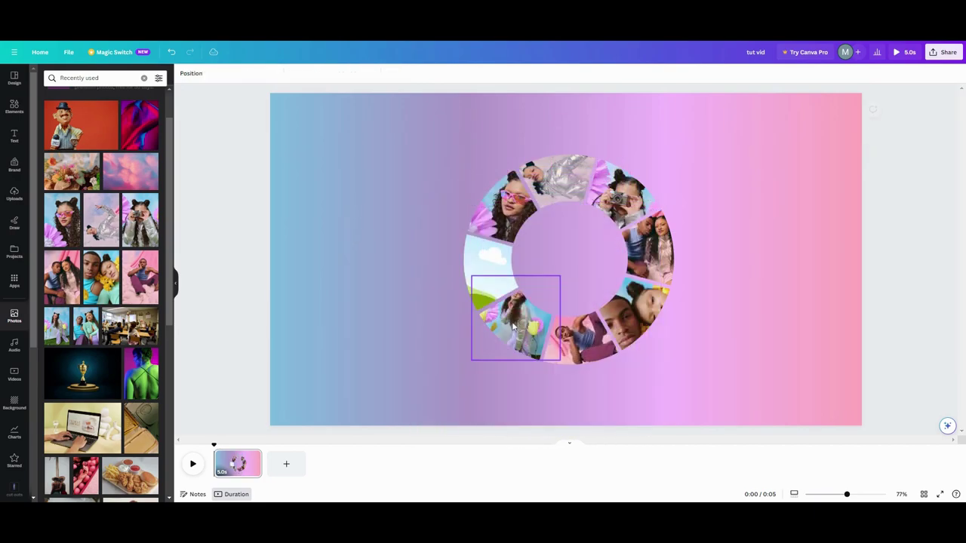
pyautogui.click(515, 327)
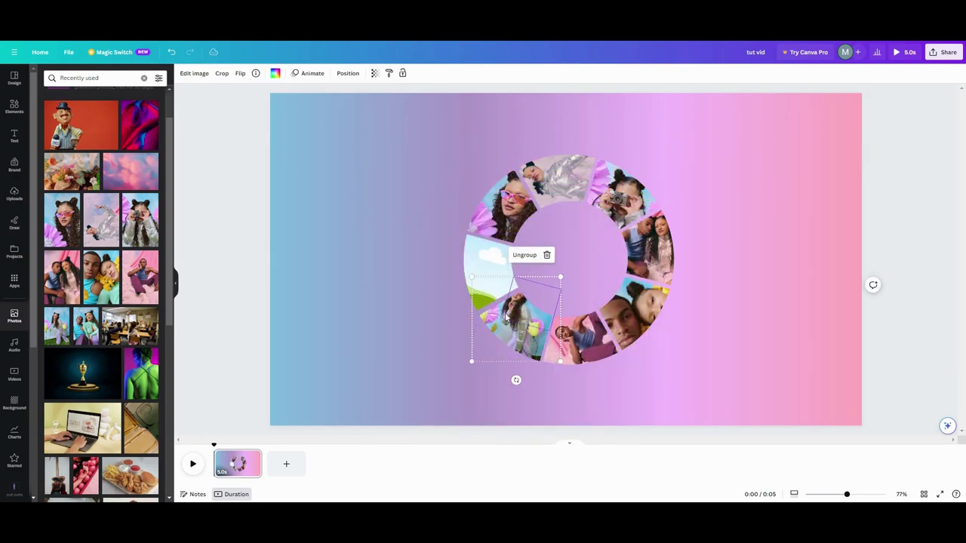
pyautogui.doubleClick(501, 323)
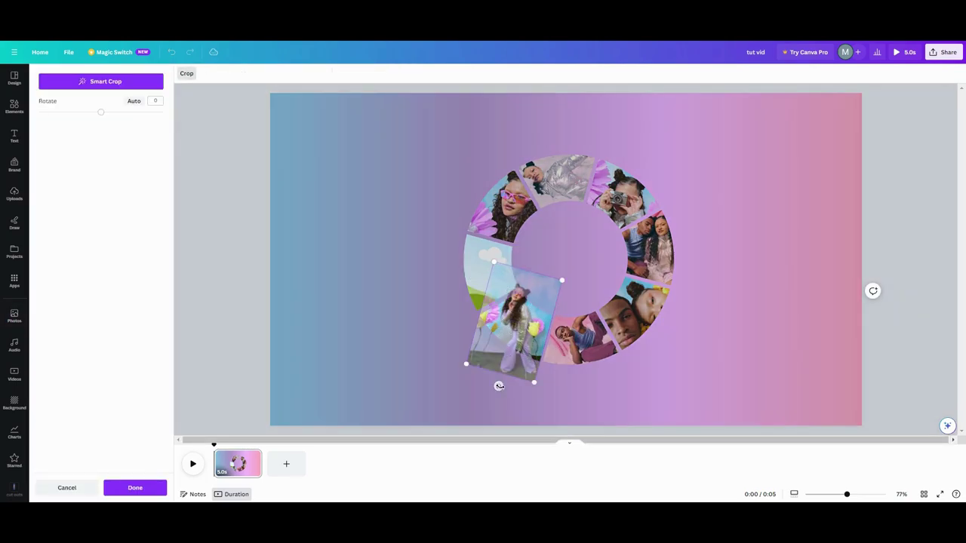
pyautogui.moveTo(499, 386); pyautogui.dragTo(561, 368)
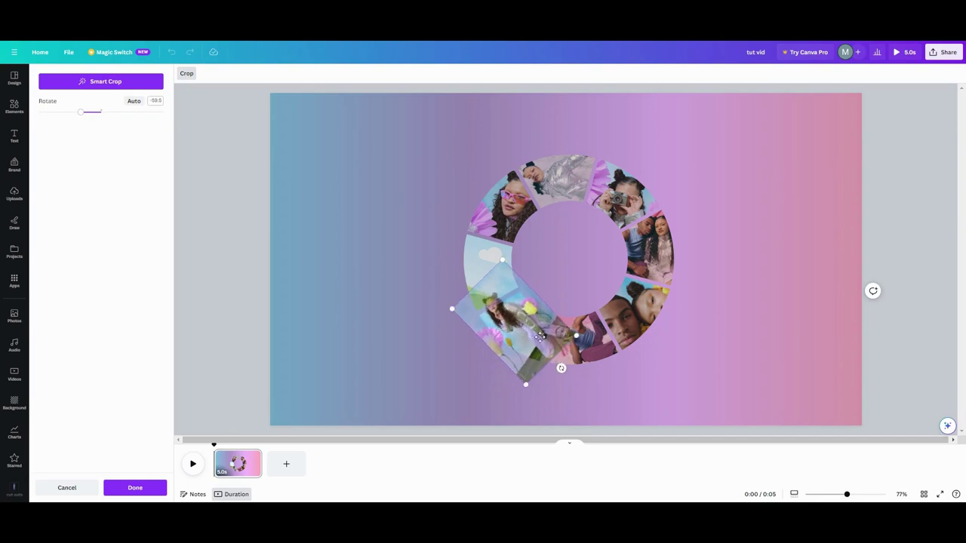
pyautogui.moveTo(512, 319); pyautogui.dragTo(520, 329)
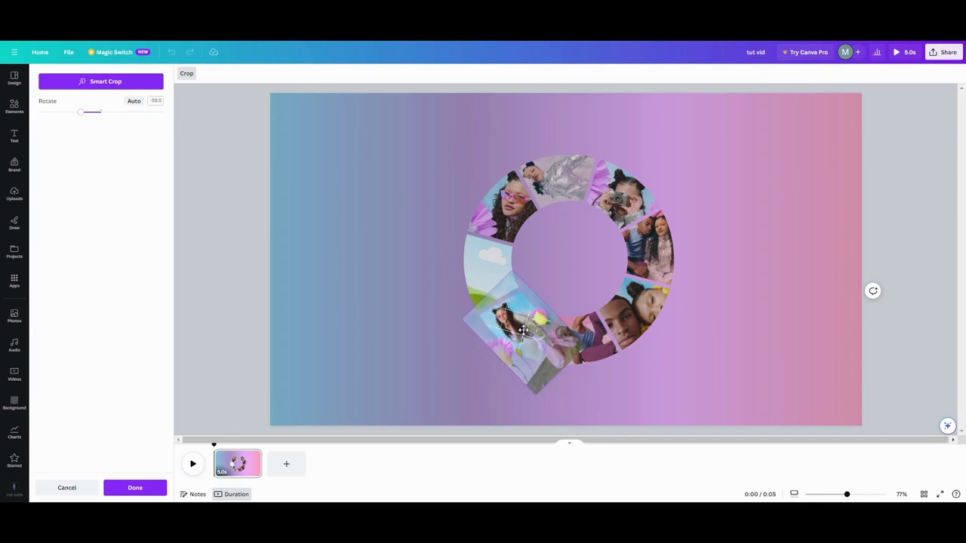
pyautogui.click(448, 339)
pyautogui.click(382, 339)
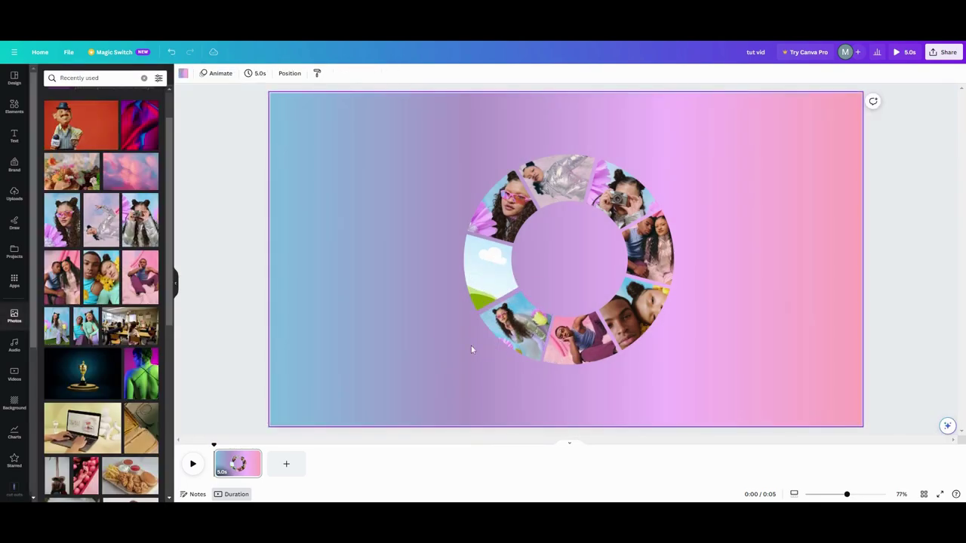
pyautogui.click(523, 318)
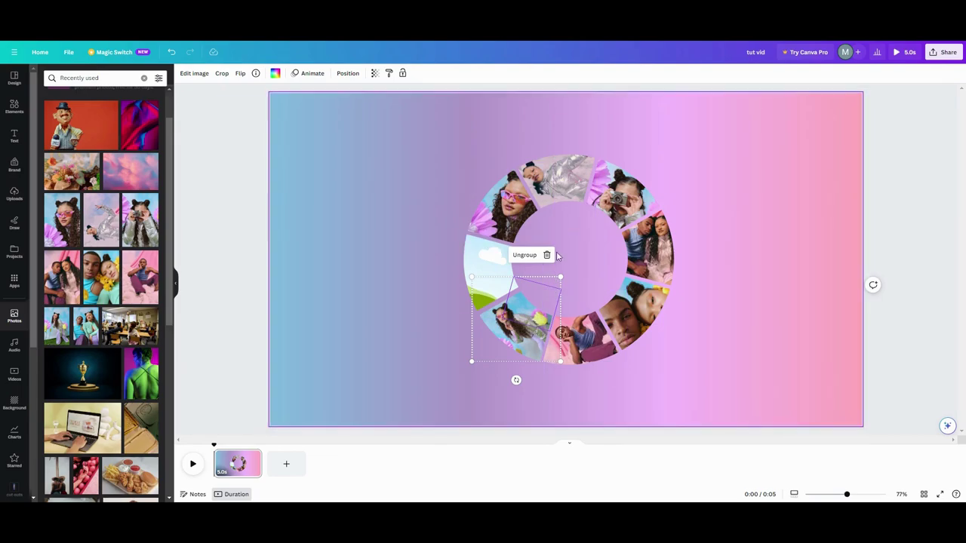
# Swap the clouds landscape in the left frame for the photo of two friends
pyautogui.click(481, 256)
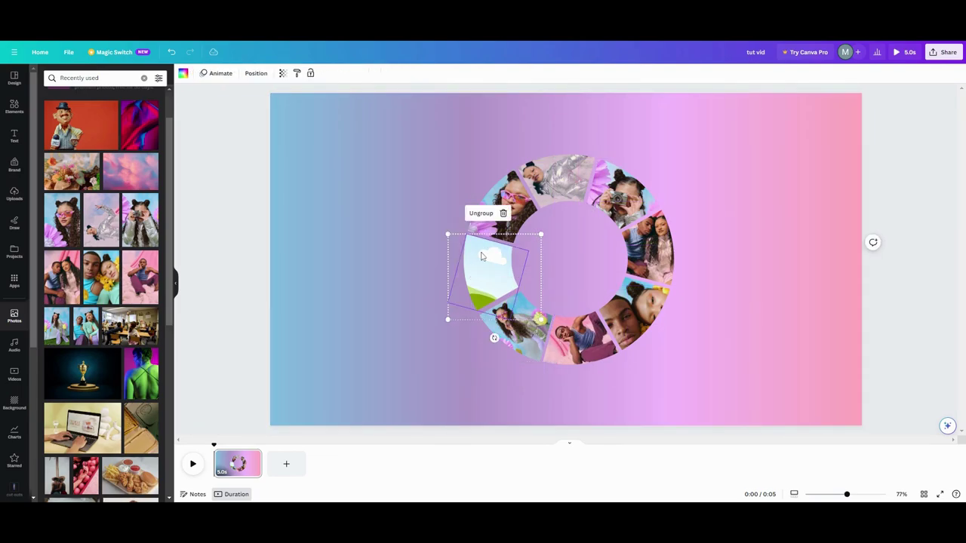
pyautogui.click(513, 264)
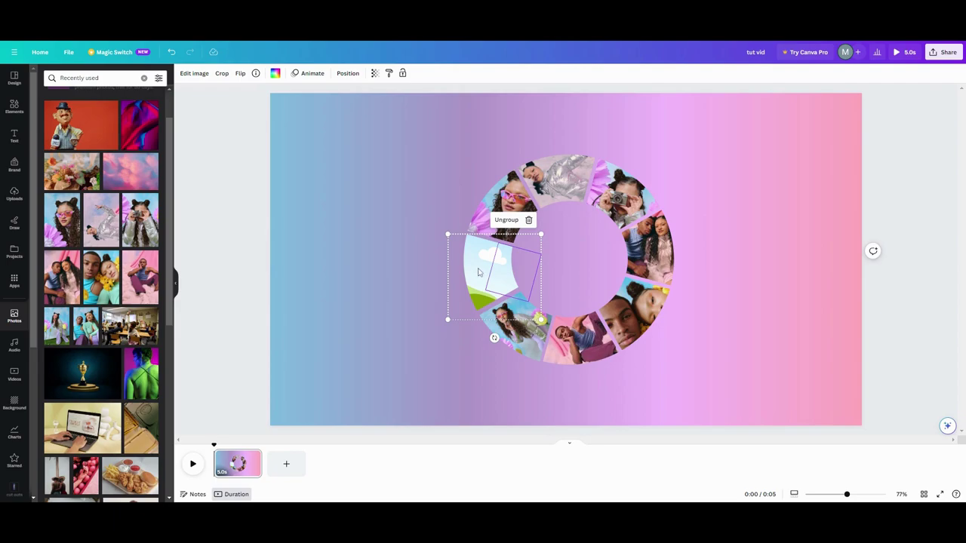
pyautogui.moveTo(478, 272)
pyautogui.mouseDown()
pyautogui.moveTo(390, 277)
pyautogui.moveTo(490, 265)
pyautogui.mouseUp()
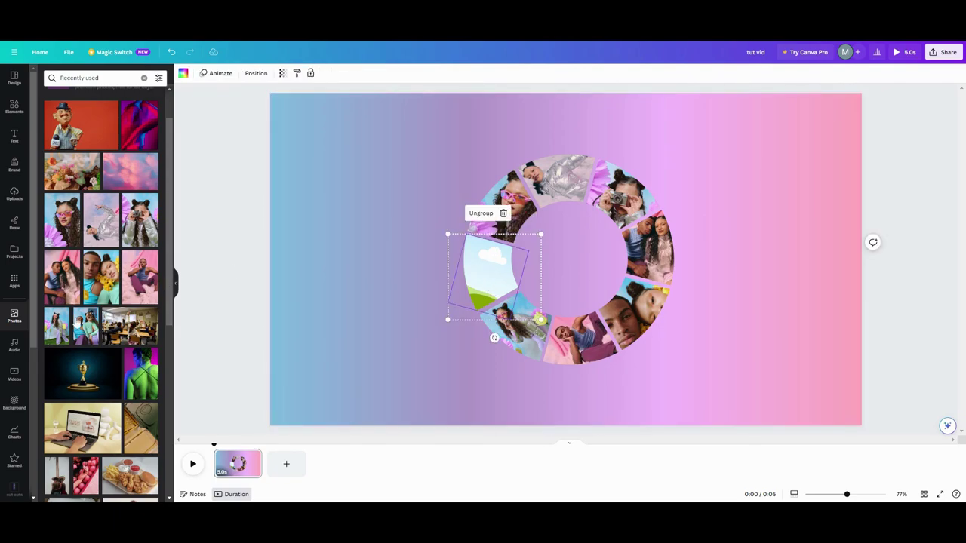
pyautogui.moveTo(78, 332); pyautogui.dragTo(492, 273)
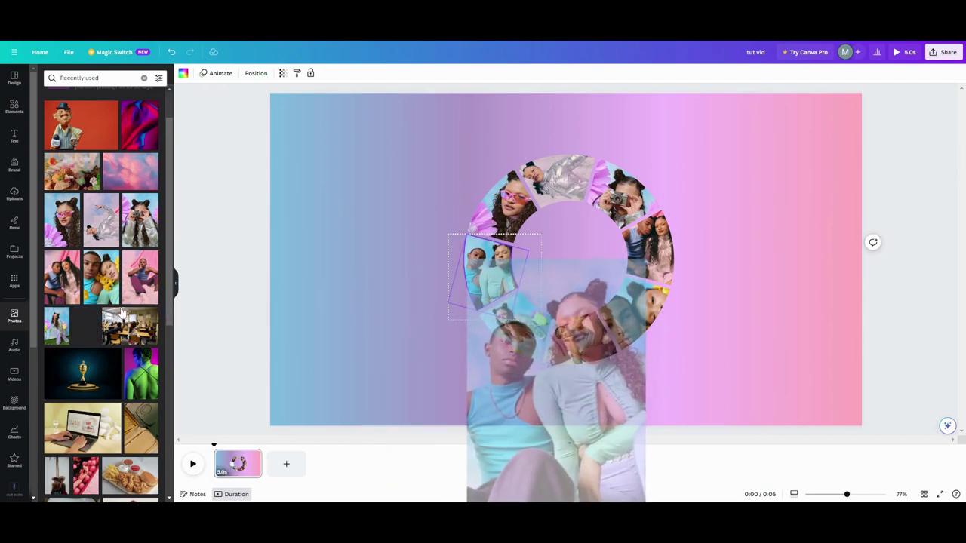
pyautogui.moveTo(357, 317); pyautogui.dragTo(367, 320)
pyautogui.click(358, 314)
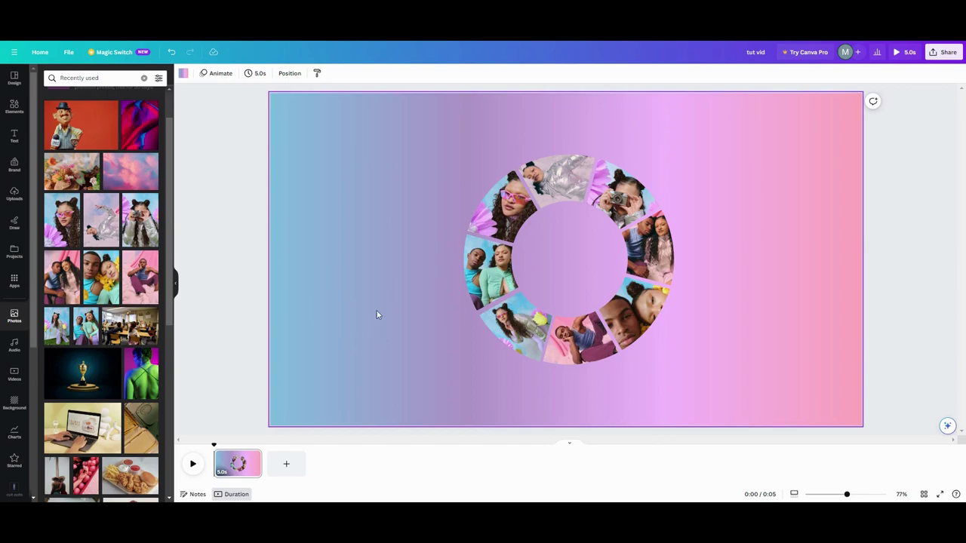
# Enlarge the whole ring, move it half off the left edge, and rotate it slightly clockwise
pyautogui.moveTo(367, 131); pyautogui.dragTo(772, 402)
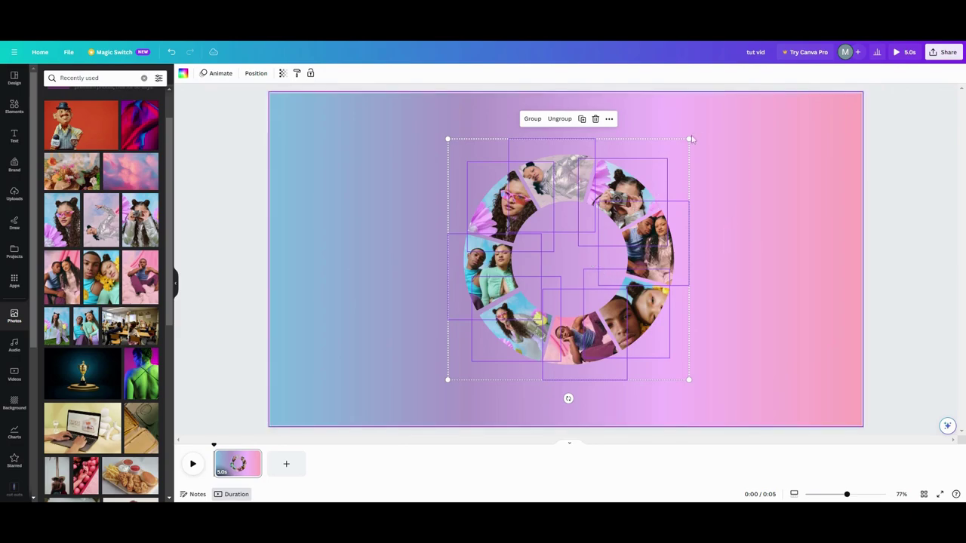
pyautogui.moveTo(689, 139); pyautogui.dragTo(752, 101)
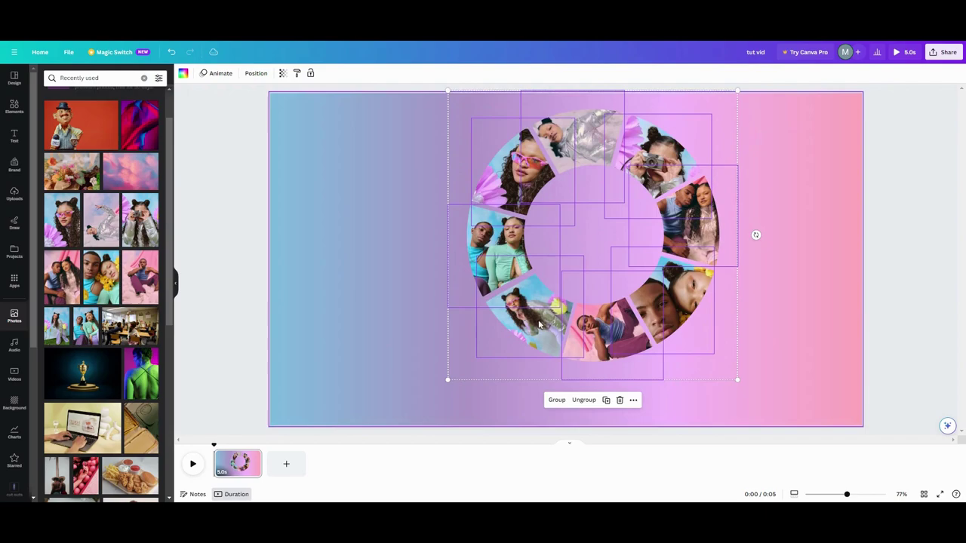
pyautogui.moveTo(447, 381); pyautogui.dragTo(385, 413)
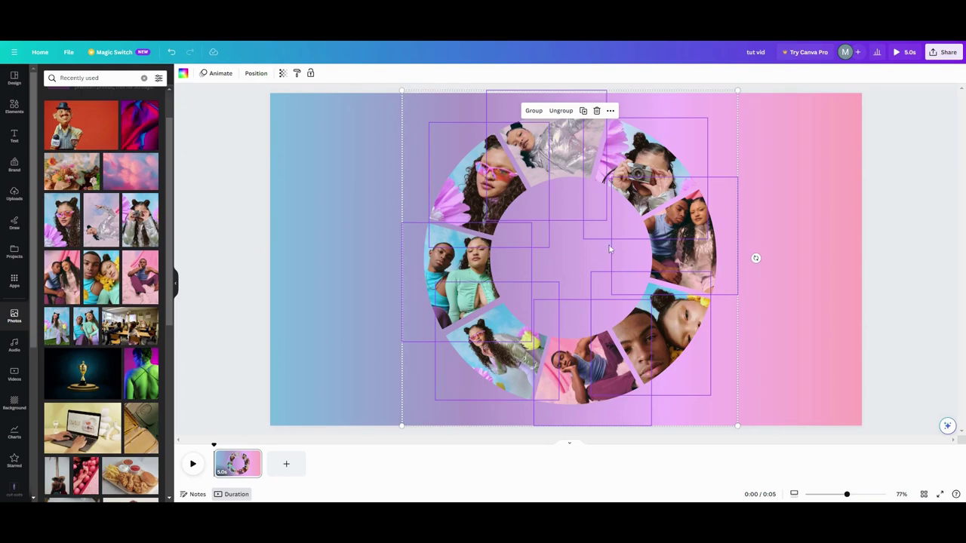
pyautogui.moveTo(583, 249); pyautogui.dragTo(333, 245)
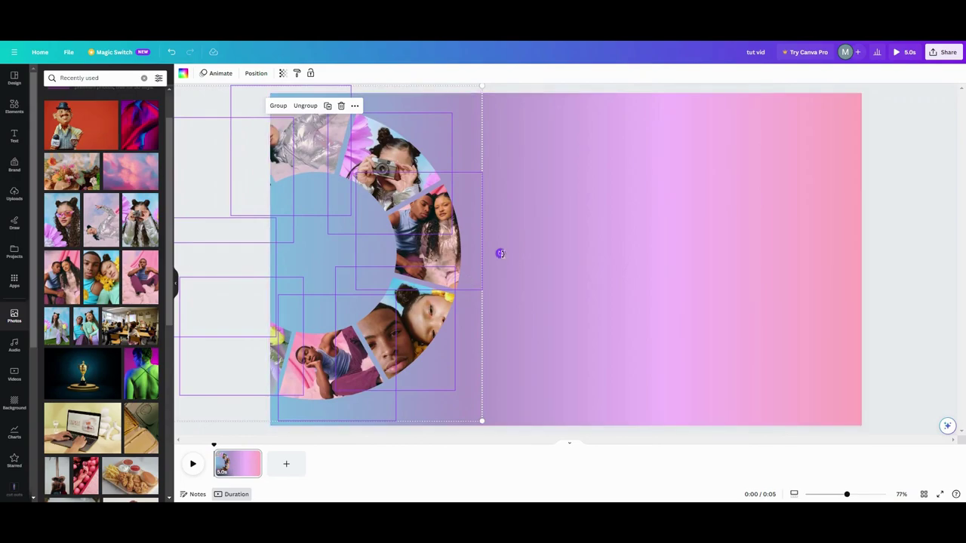
pyautogui.moveTo(501, 254); pyautogui.dragTo(463, 313)
pyautogui.moveTo(331, 260); pyautogui.dragTo(327, 255)
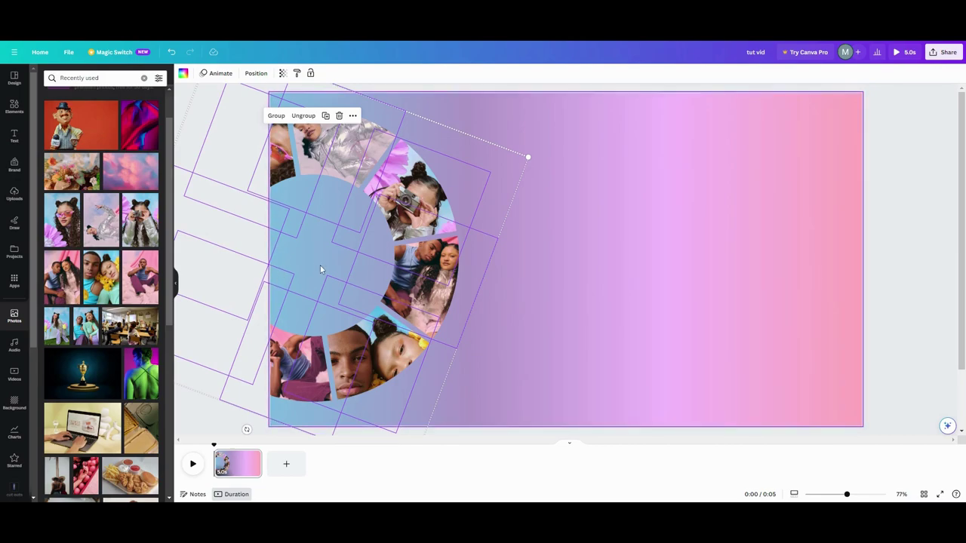
# Duplicate the first page with Ctrl+D
pyautogui.click(538, 318)
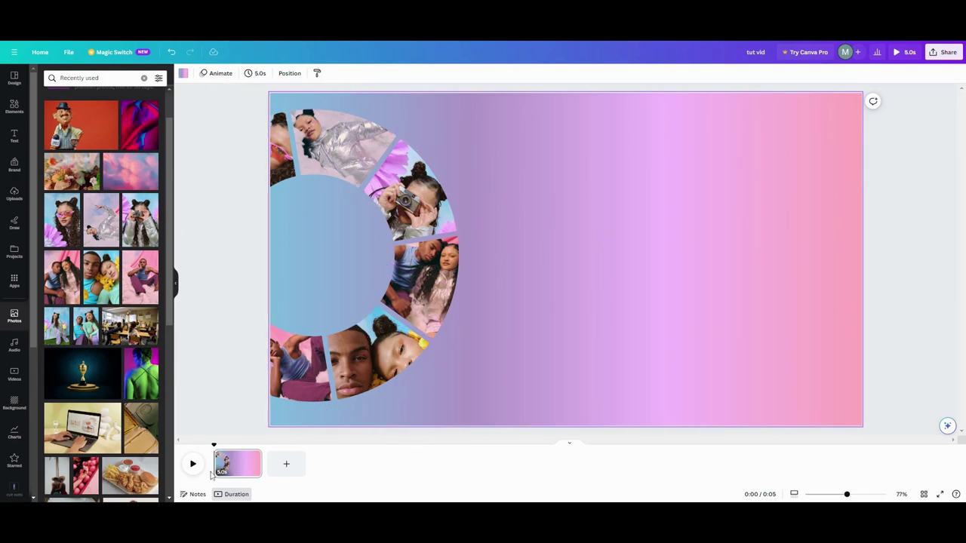
pyautogui.click(254, 456)
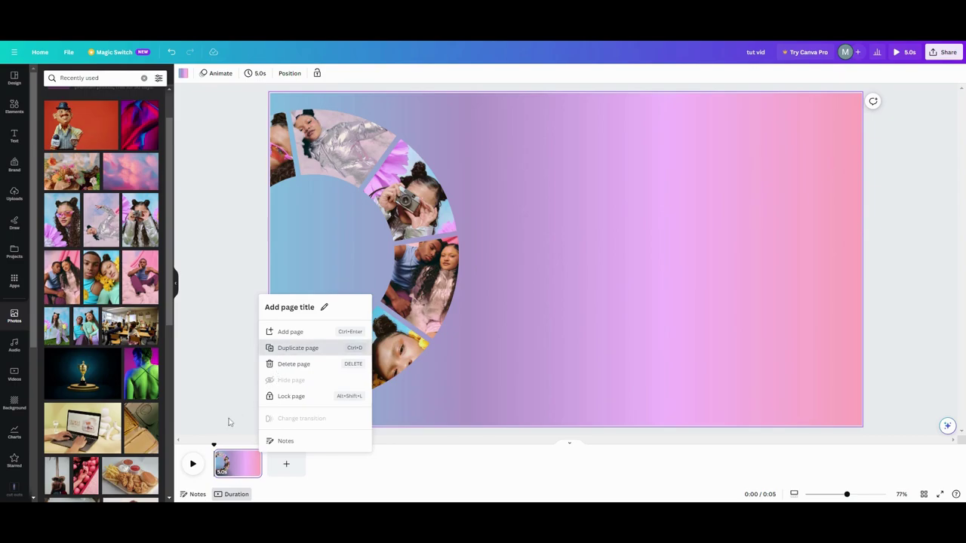
pyautogui.hotkey('ctrl', 'd')
# Select the whole photo ring on page 2 and rotate it about 48°
pyautogui.click(336, 143)
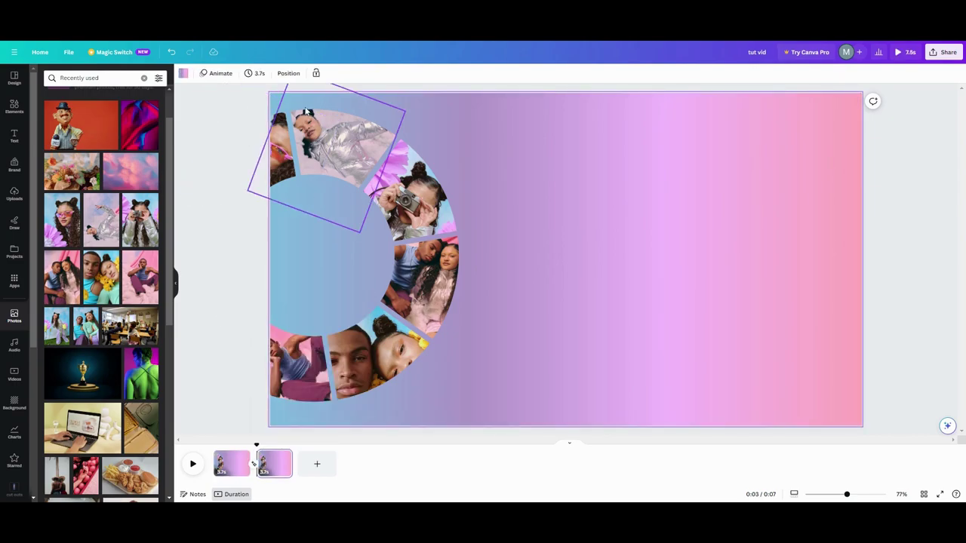
pyautogui.click(507, 109)
pyautogui.moveTo(507, 109); pyautogui.dragTo(125, 450)
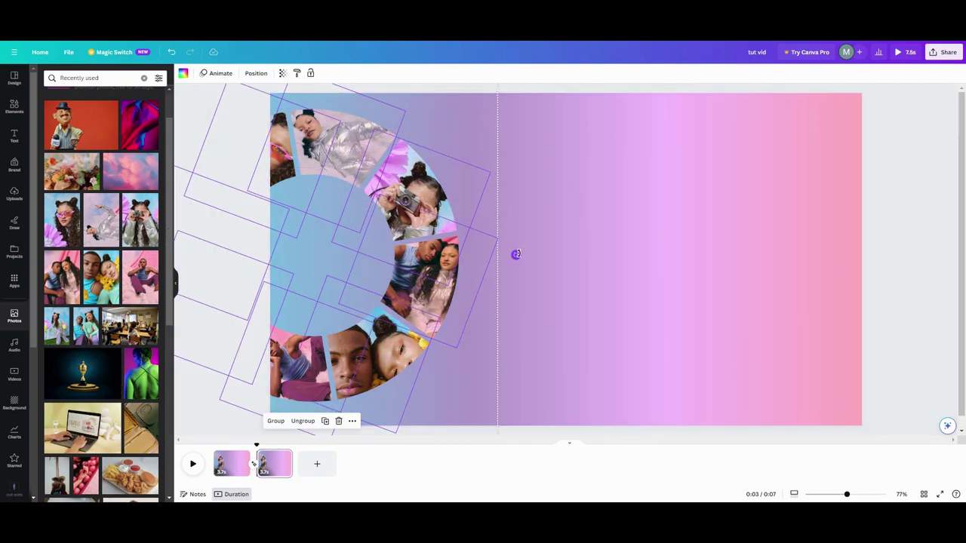
pyautogui.moveTo(516, 254); pyautogui.dragTo(423, 376)
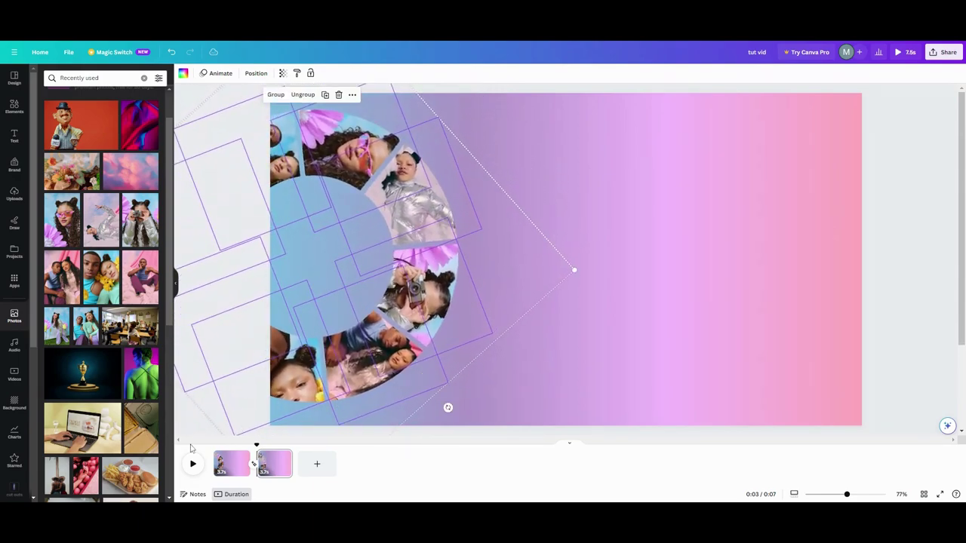
# Duplicate page 2 and pull the camera photo out of the ring to the right
pyautogui.click(284, 455)
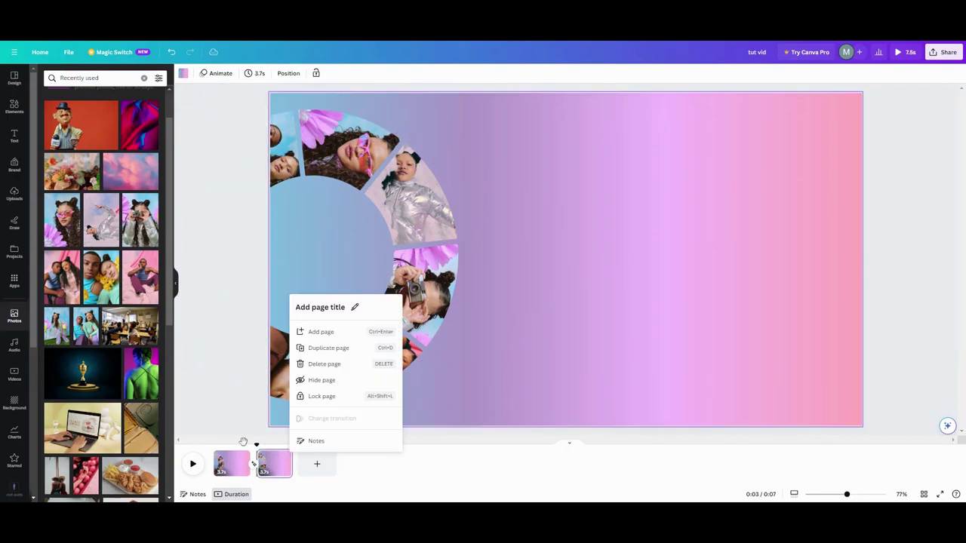
pyautogui.click(329, 352)
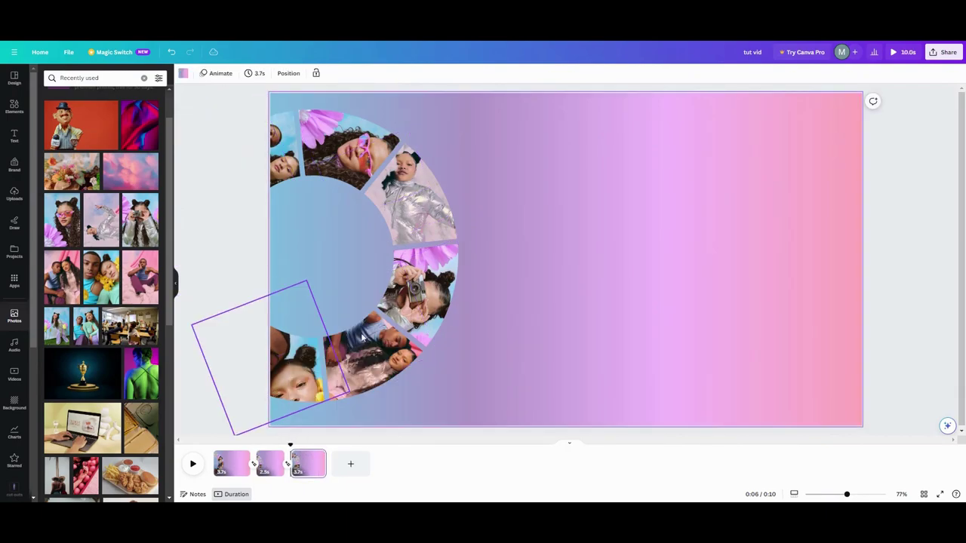
pyautogui.click(434, 264)
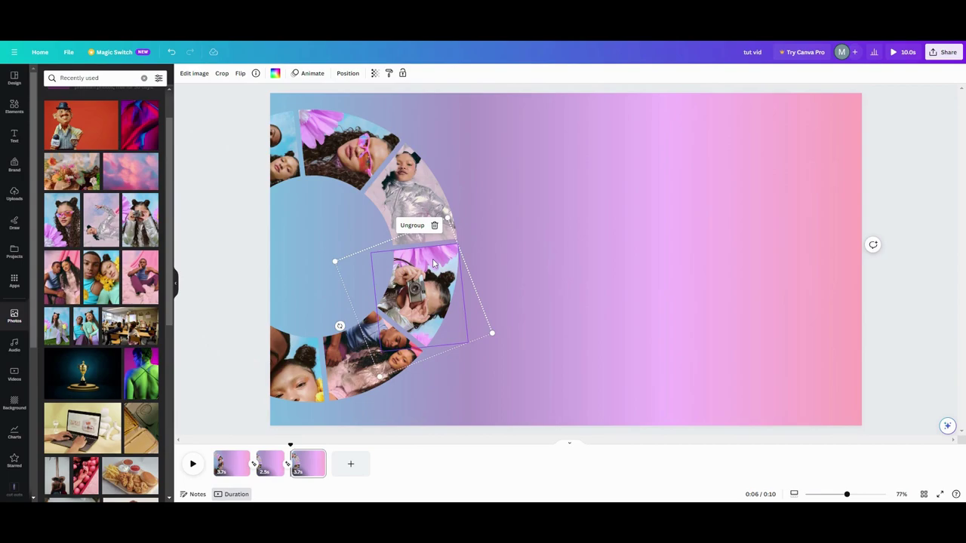
pyautogui.moveTo(435, 272); pyautogui.dragTo(612, 250)
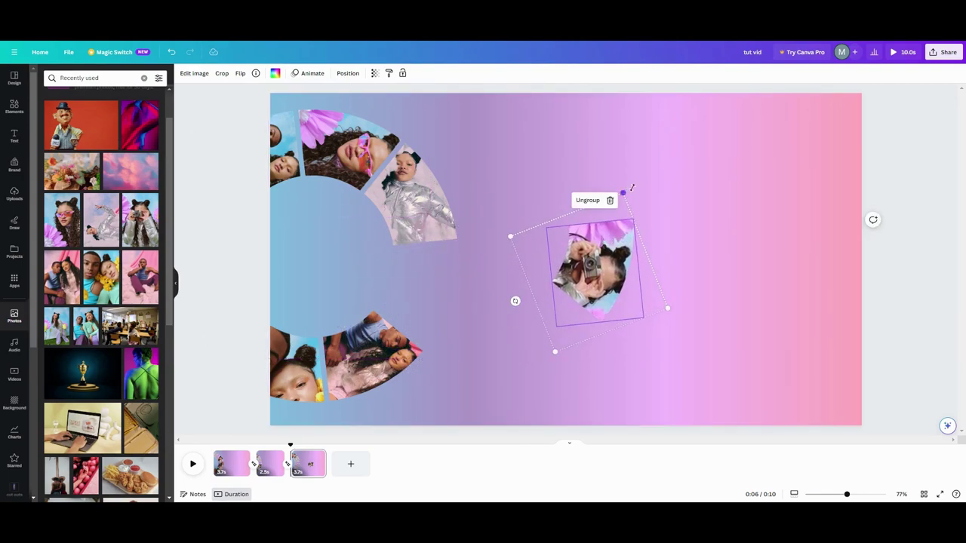
# Enlarge the camera photo on the right side and tilt it about 53°
pyautogui.moveTo(632, 187); pyautogui.dragTo(725, 140)
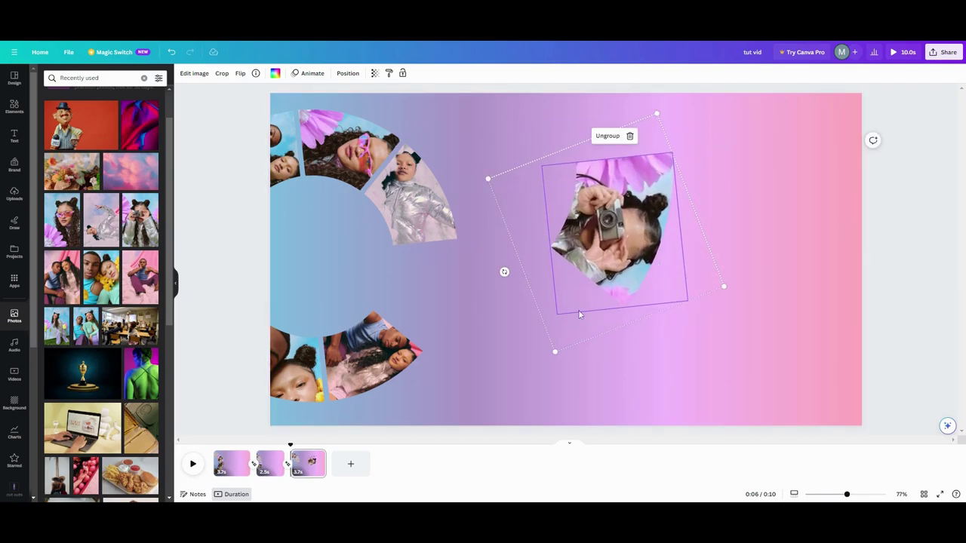
pyautogui.moveTo(504, 271); pyautogui.dragTo(621, 347)
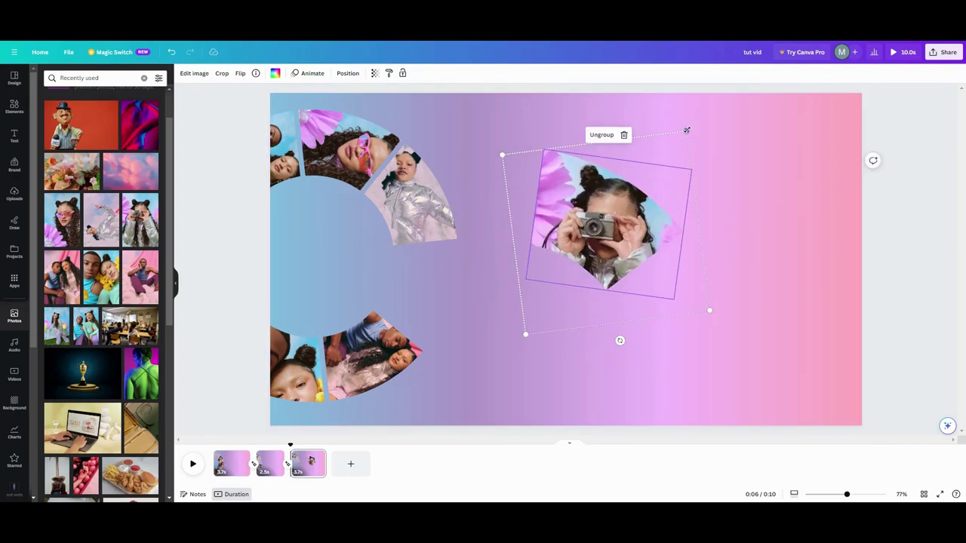
pyautogui.moveTo(687, 130); pyautogui.dragTo(704, 114)
pyautogui.moveTo(618, 225); pyautogui.dragTo(624, 248)
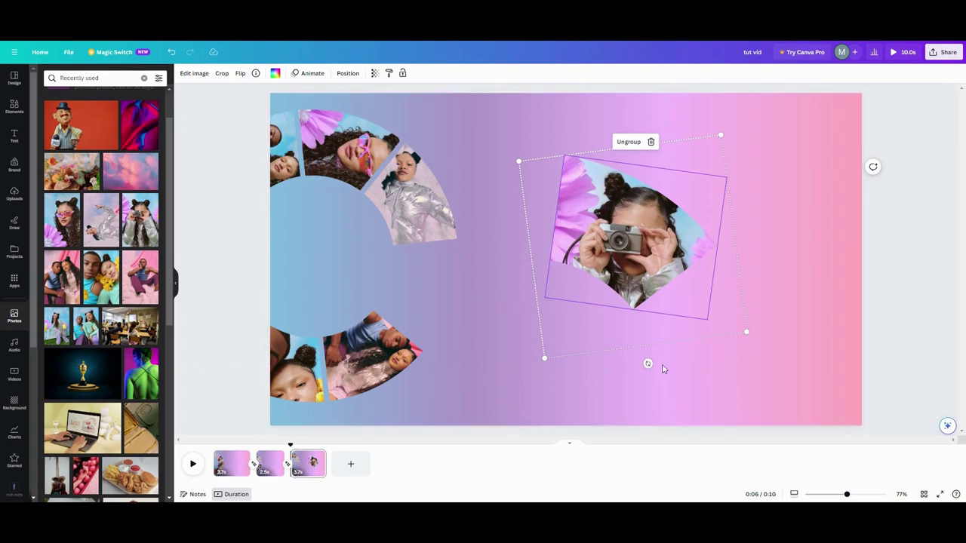
pyautogui.moveTo(647, 364); pyautogui.dragTo(531, 320)
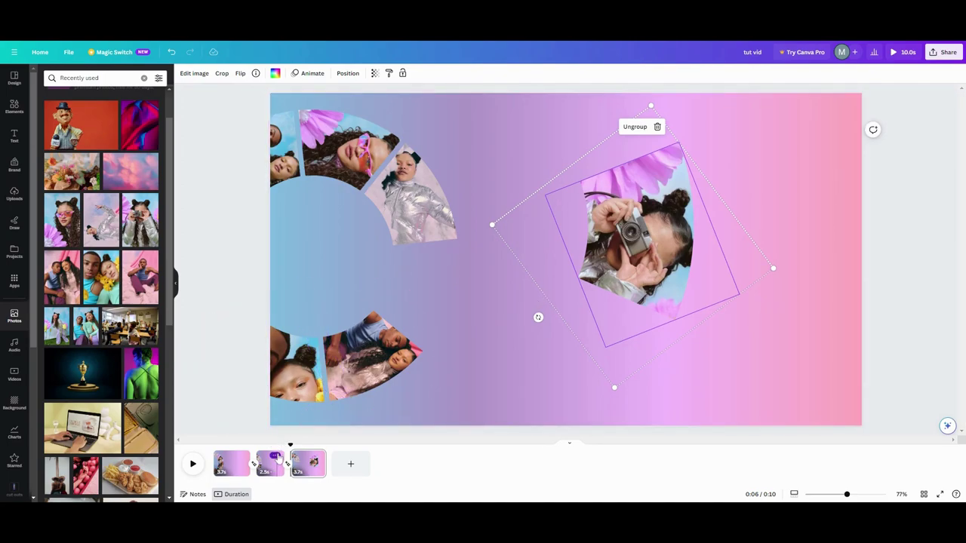
# Duplicate page 2, place the copy before the pop-out page, and preview from page 1
pyautogui.click(274, 457)
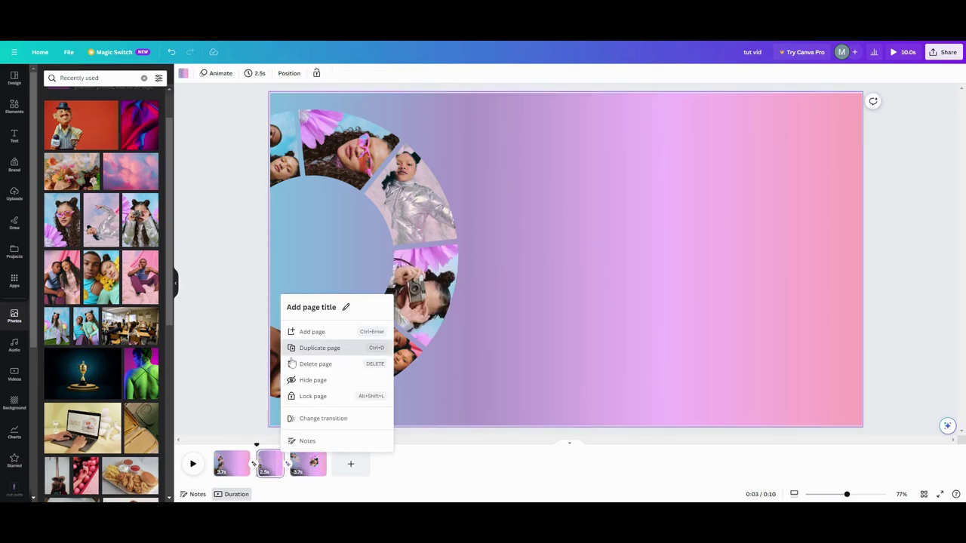
pyautogui.click(300, 348)
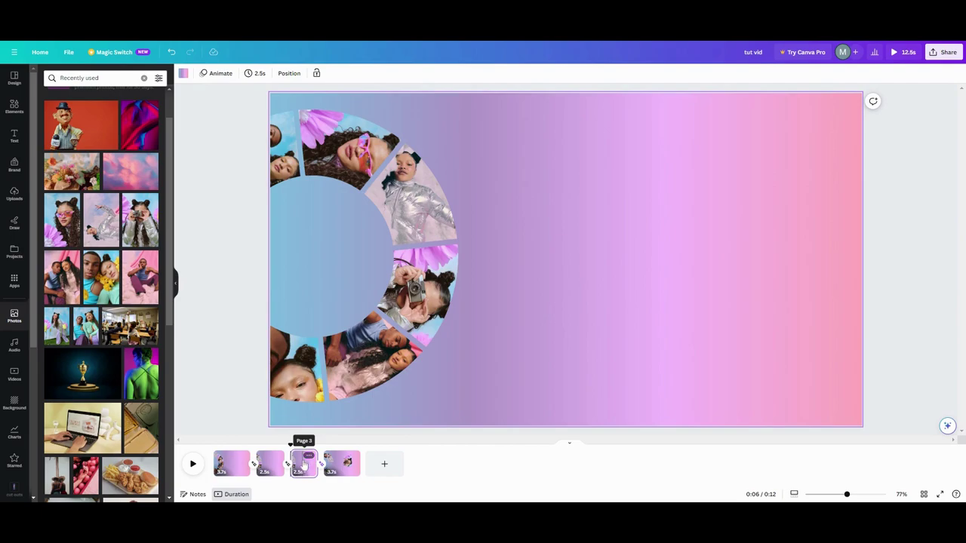
pyautogui.moveTo(302, 462); pyautogui.dragTo(362, 463)
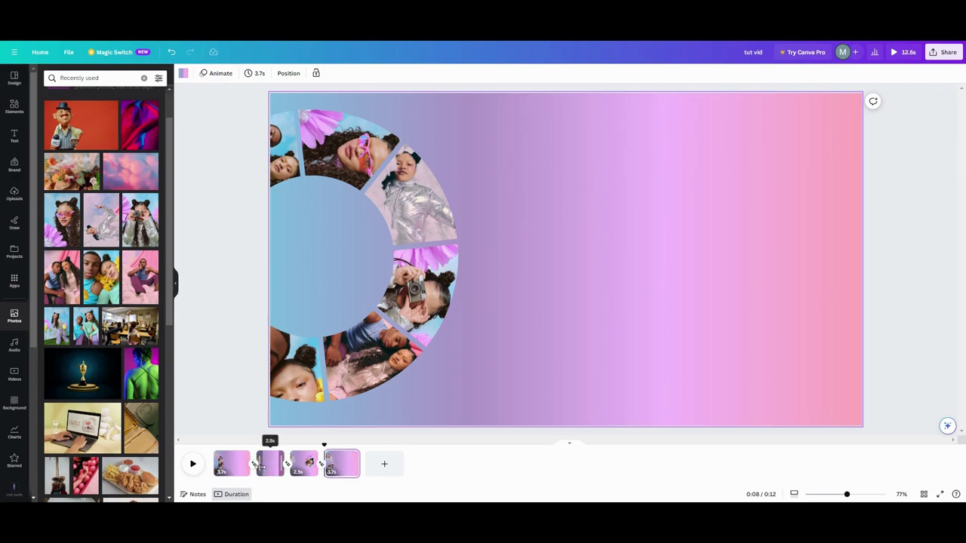
pyautogui.click(217, 469)
pyautogui.click(193, 465)
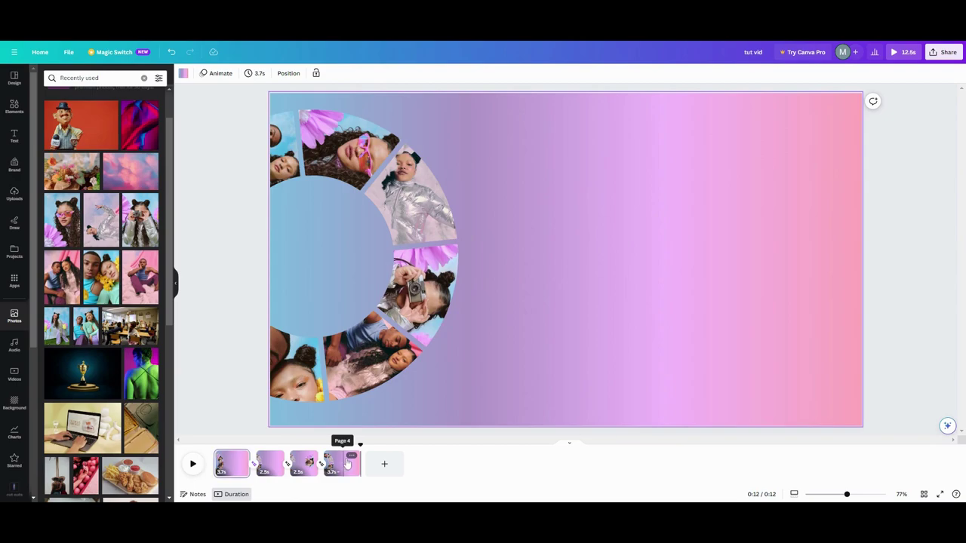
# Duplicate page 4 and rotate the whole photo ring about 20° on the new fifth page
pyautogui.rightClick(351, 458)
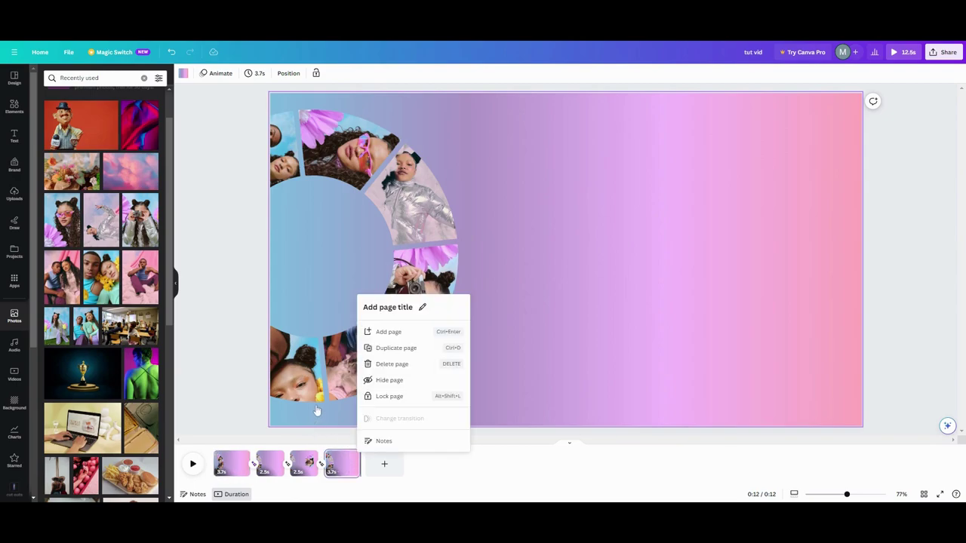
pyautogui.click(394, 351)
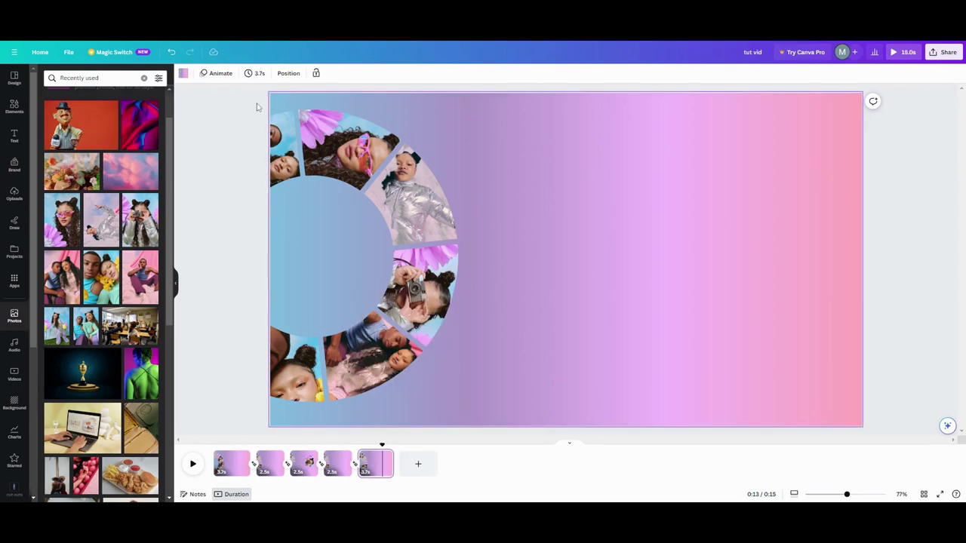
pyautogui.moveTo(232, 90); pyautogui.dragTo(496, 424)
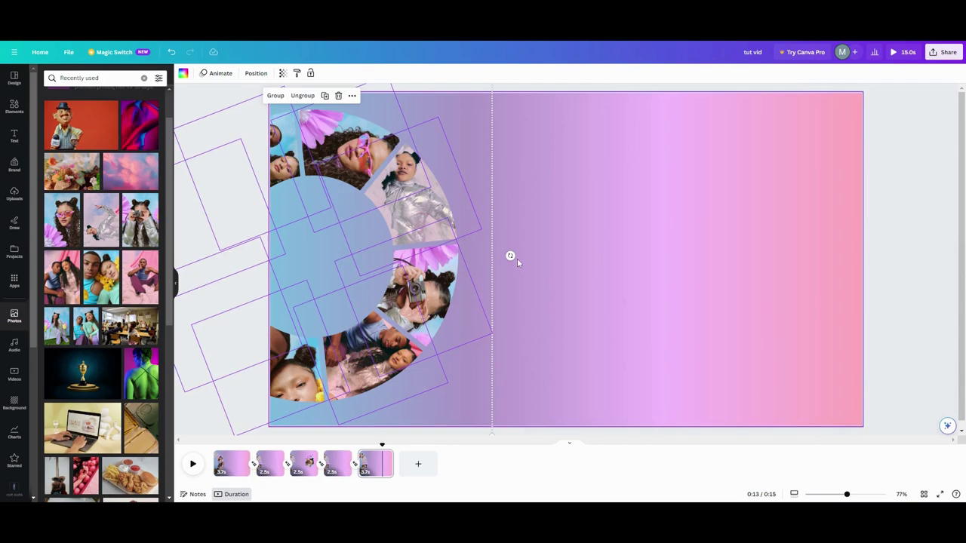
pyautogui.moveTo(510, 257); pyautogui.dragTo(496, 329)
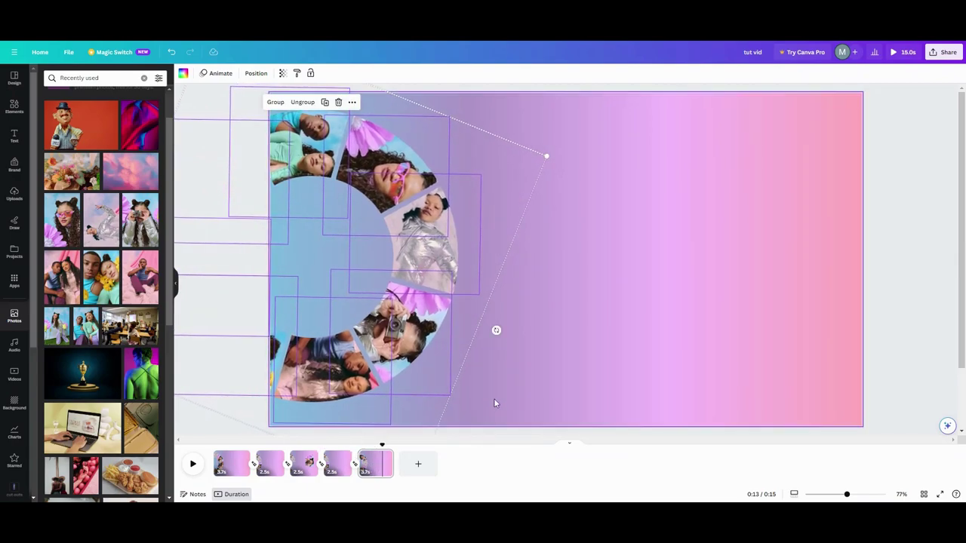
pyautogui.click(385, 461)
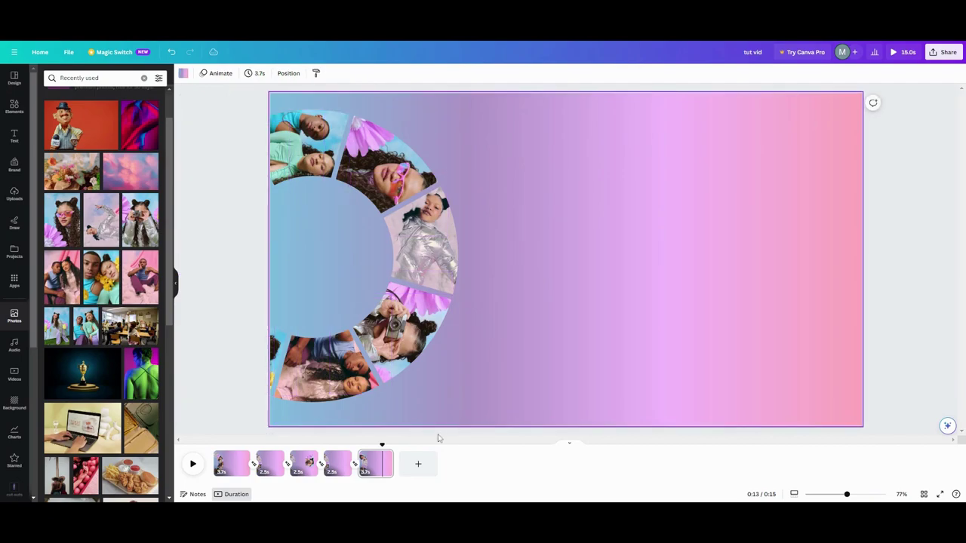
# Duplicate page 5 and pull the silver-jacket photo out to the right, enlarged
pyautogui.rightClick(385, 459)
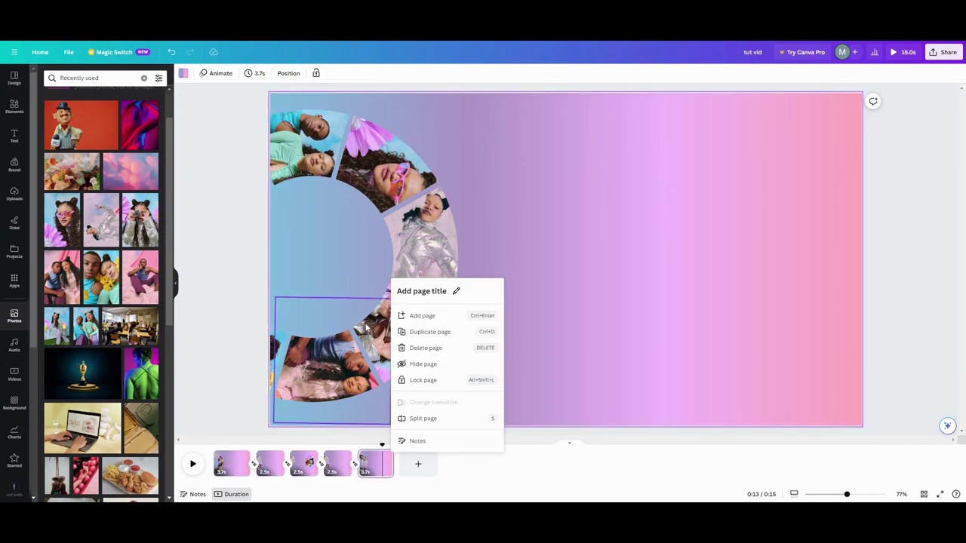
pyautogui.click(428, 332)
pyautogui.moveTo(434, 251); pyautogui.dragTo(603, 272)
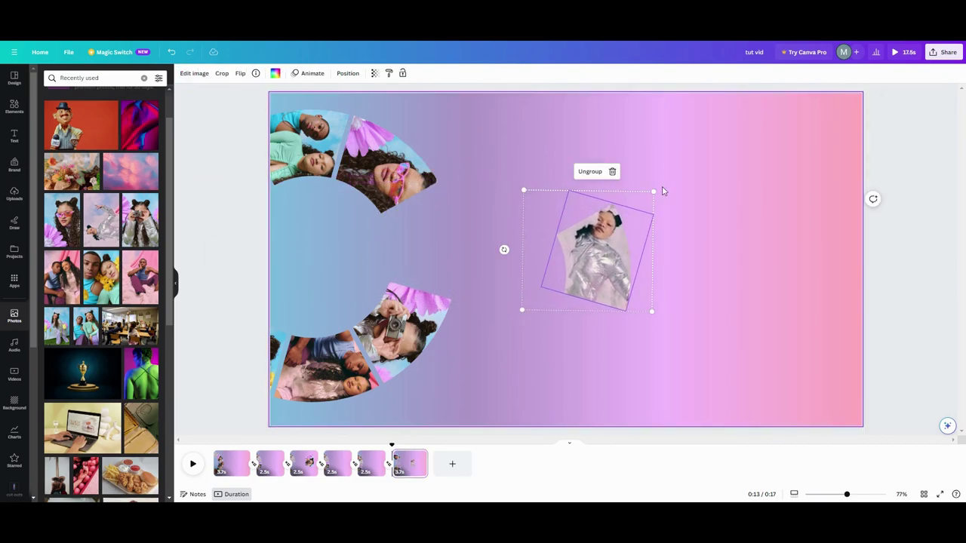
pyautogui.moveTo(654, 191); pyautogui.dragTo(751, 151)
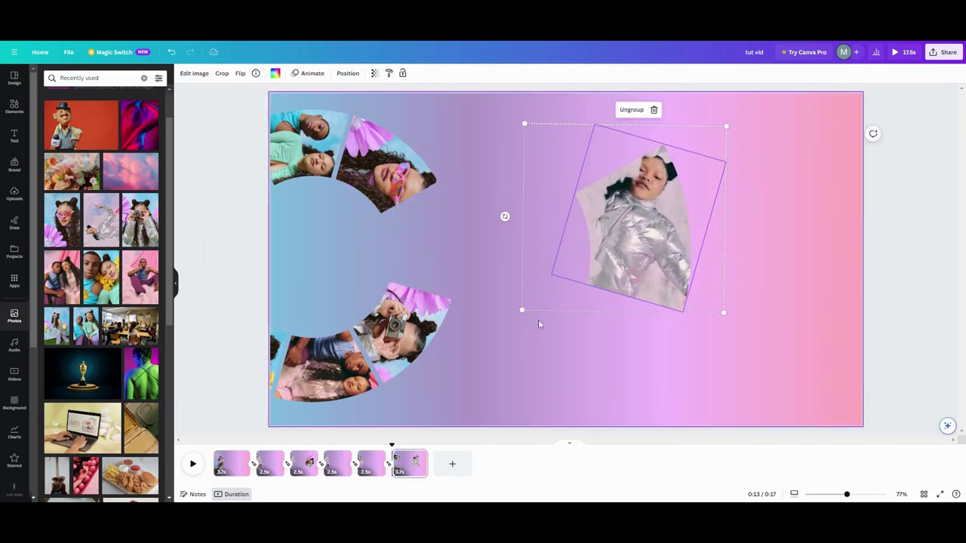
pyautogui.moveTo(522, 311); pyautogui.dragTo(465, 361)
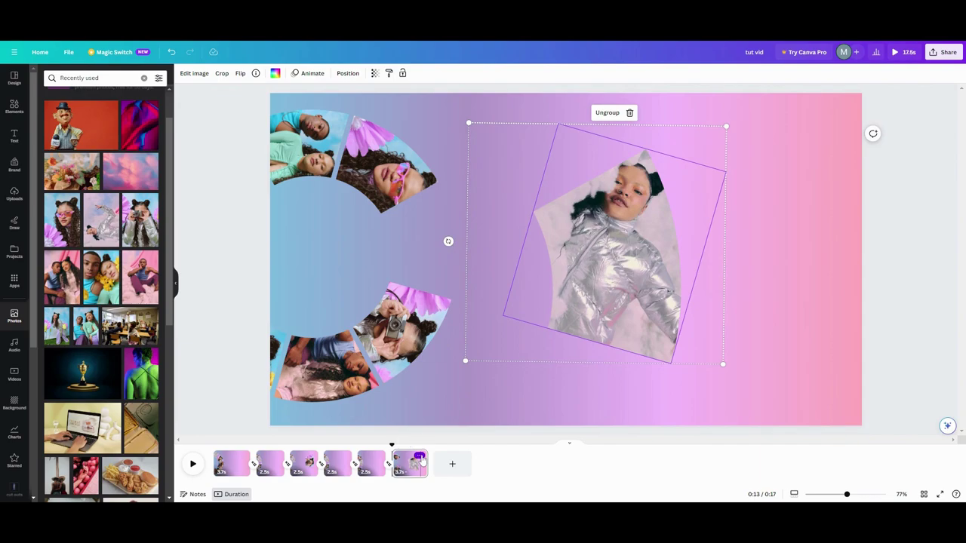
# Duplicate page 5 again and move the copy into place in the timeline
pyautogui.click(376, 456)
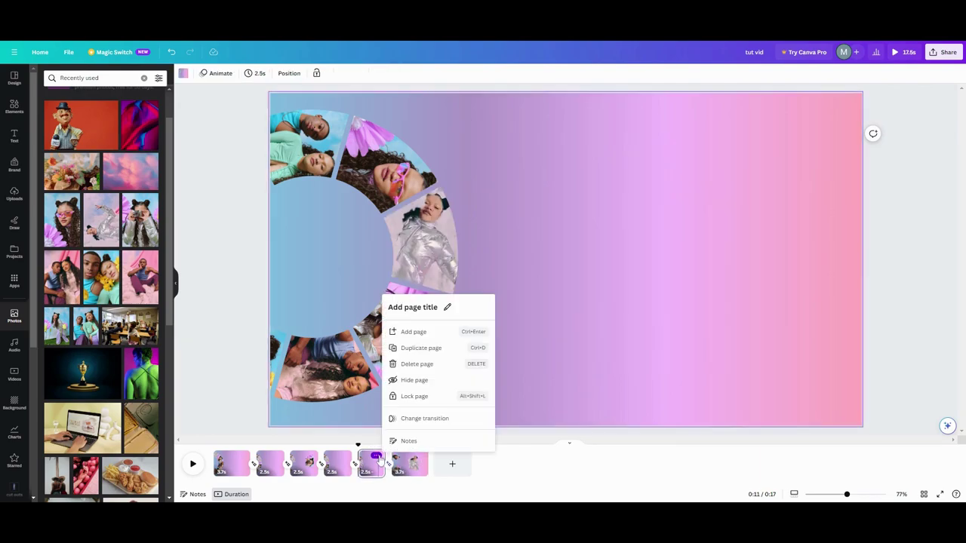
pyautogui.click(421, 348)
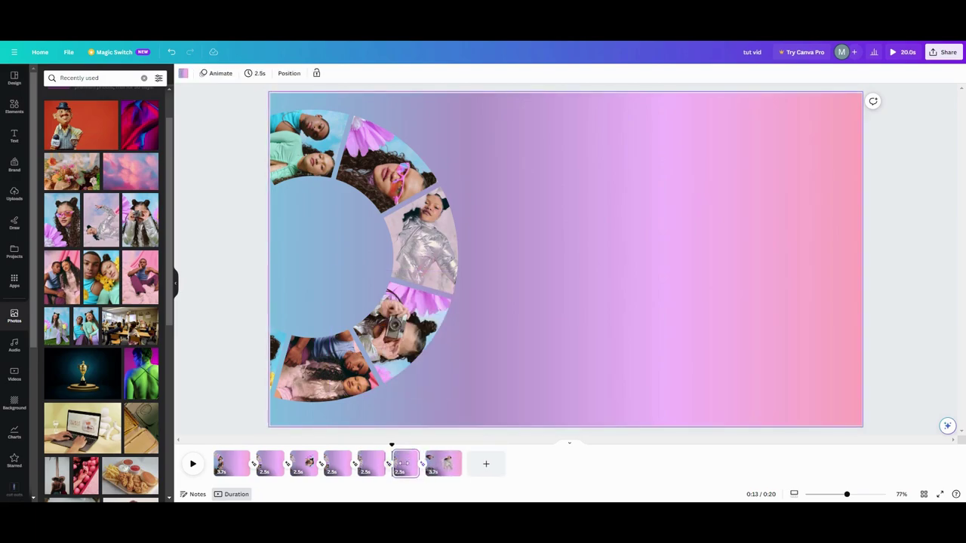
pyautogui.moveTo(406, 463); pyautogui.dragTo(462, 464)
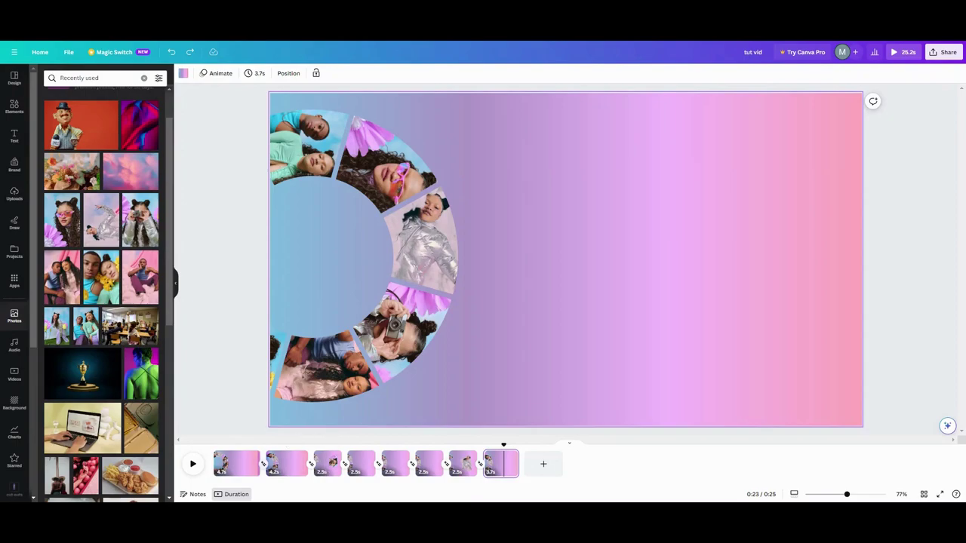
# Apply 2.5s Match & Move transitions between pages and lengthen page 3's duration
pyautogui.click(264, 463)
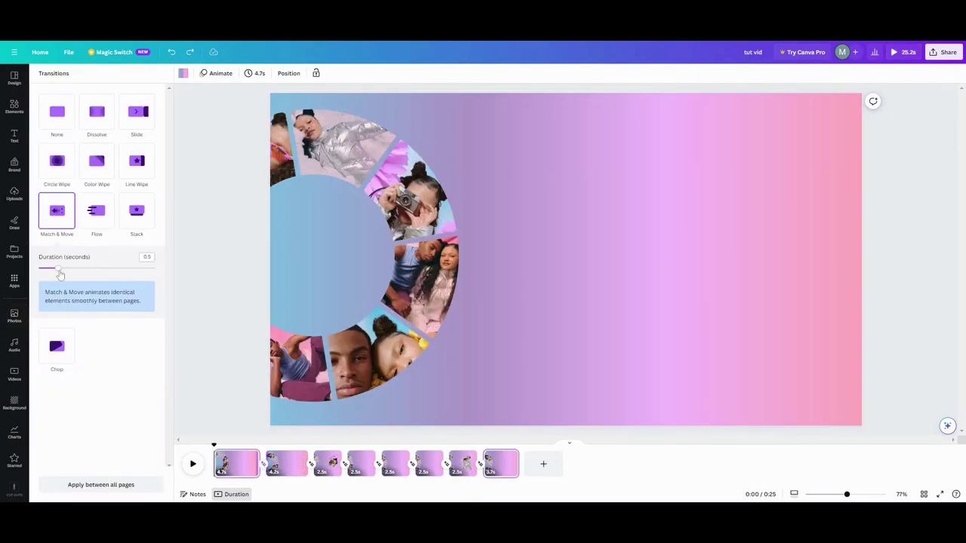
pyautogui.moveTo(69, 272); pyautogui.dragTo(150, 269)
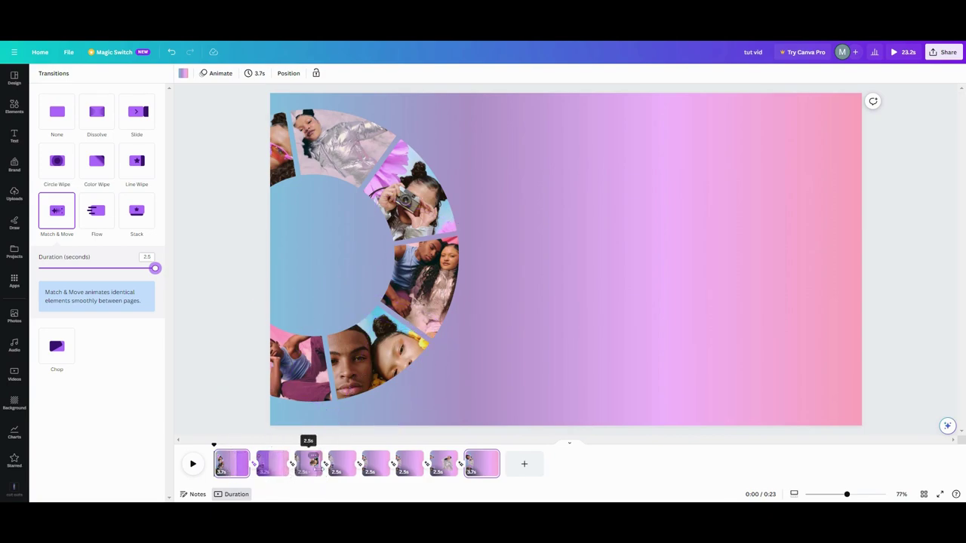
pyautogui.click(316, 465)
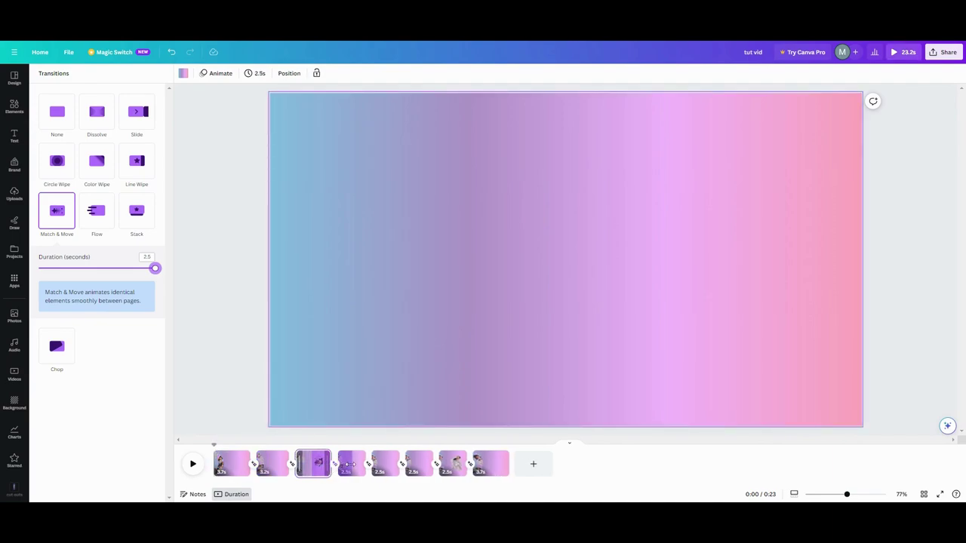
pyautogui.moveTo(360, 466); pyautogui.dragTo(351, 466)
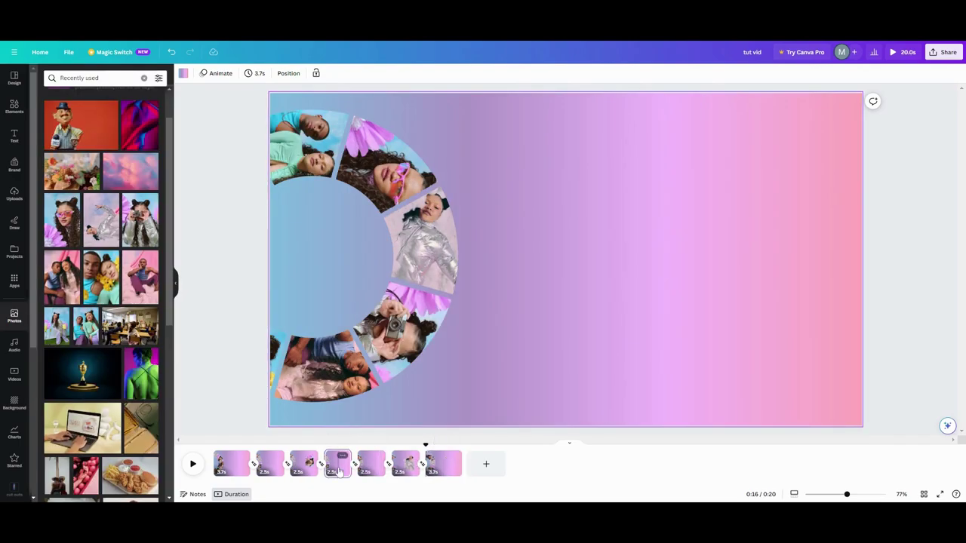
# Preview the 20-second animation, then bring up page 7
pyautogui.click(193, 465)
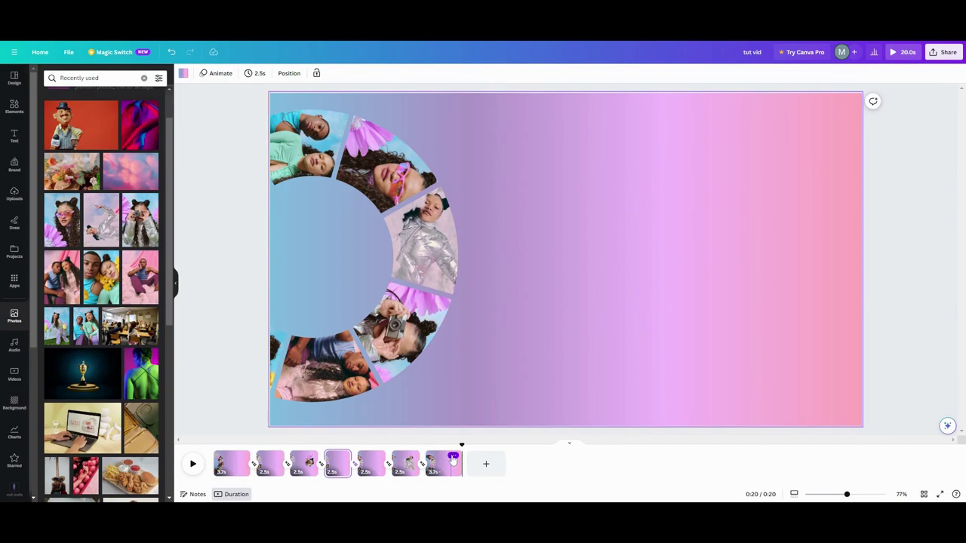
pyautogui.click(341, 109)
# Select every photo piece on page 7 and drag the wheel to the page centre
pyautogui.click(509, 124)
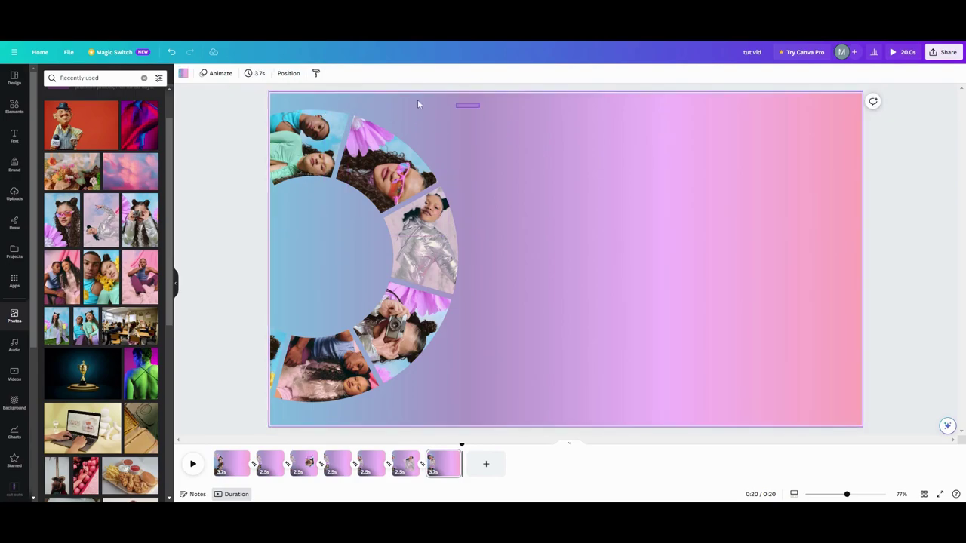
pyautogui.moveTo(417, 103); pyautogui.dragTo(222, 427)
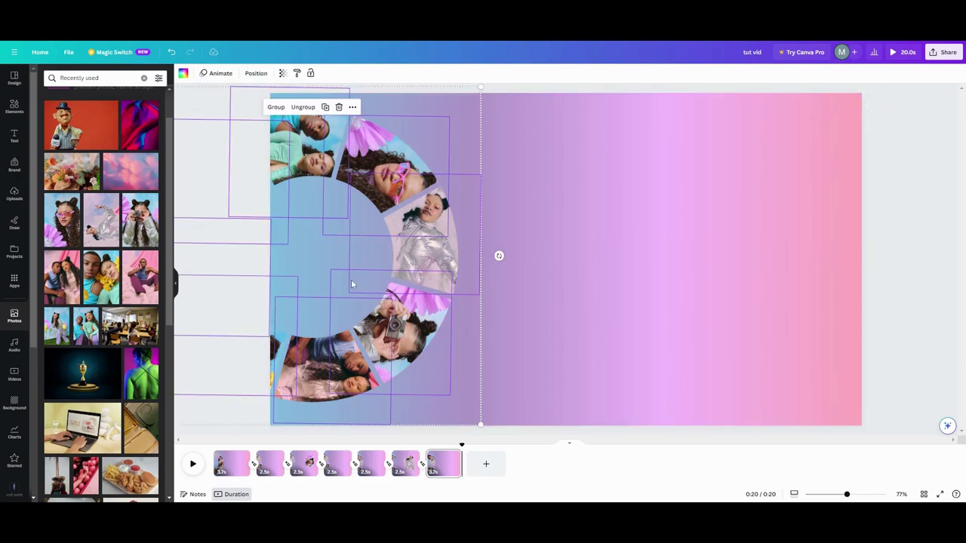
pyautogui.moveTo(302, 244); pyautogui.dragTo(526, 242)
pyautogui.click(299, 309)
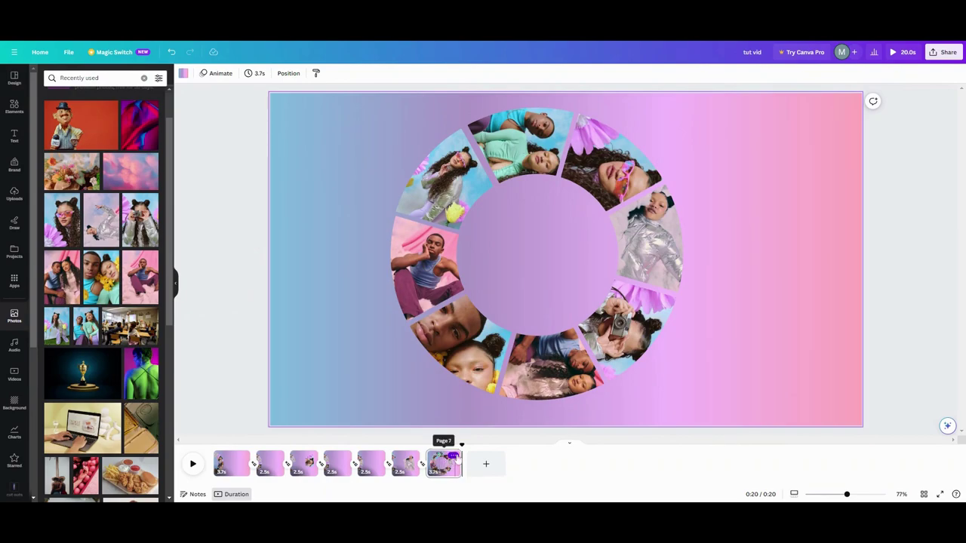
# Duplicate page 7, rotate the wheel on the copy about 135°, and preview the spin
pyautogui.click(453, 458)
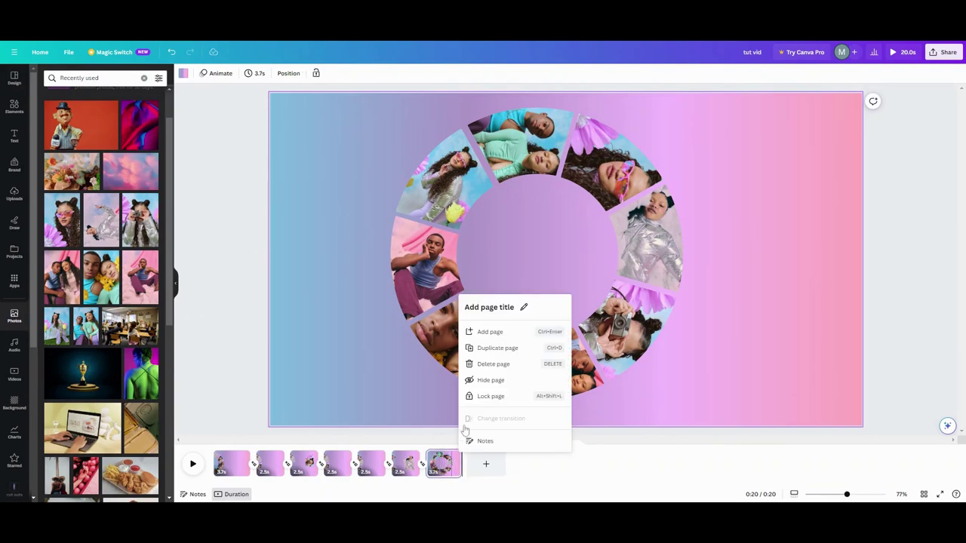
pyautogui.click(497, 348)
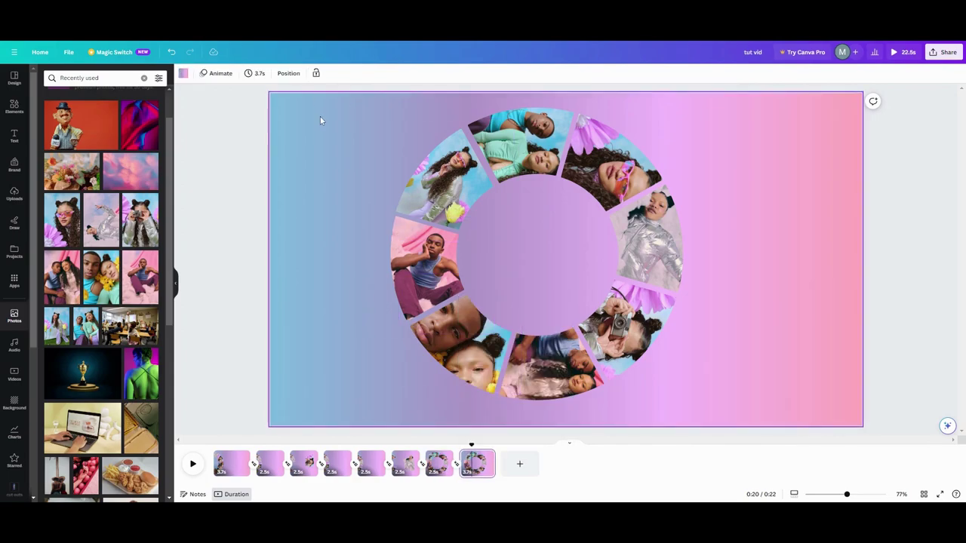
pyautogui.moveTo(320, 116); pyautogui.dragTo(754, 417)
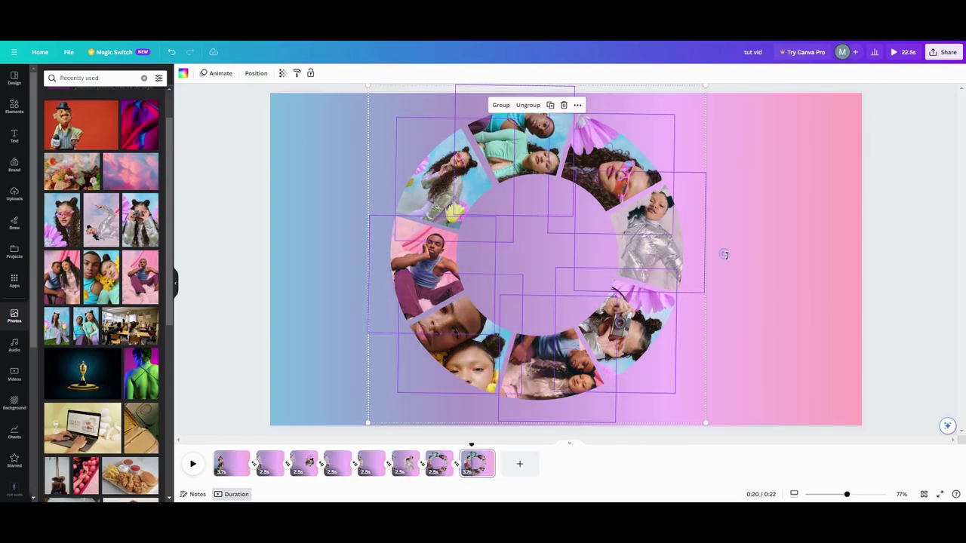
pyautogui.moveTo(723, 254); pyautogui.dragTo(400, 382)
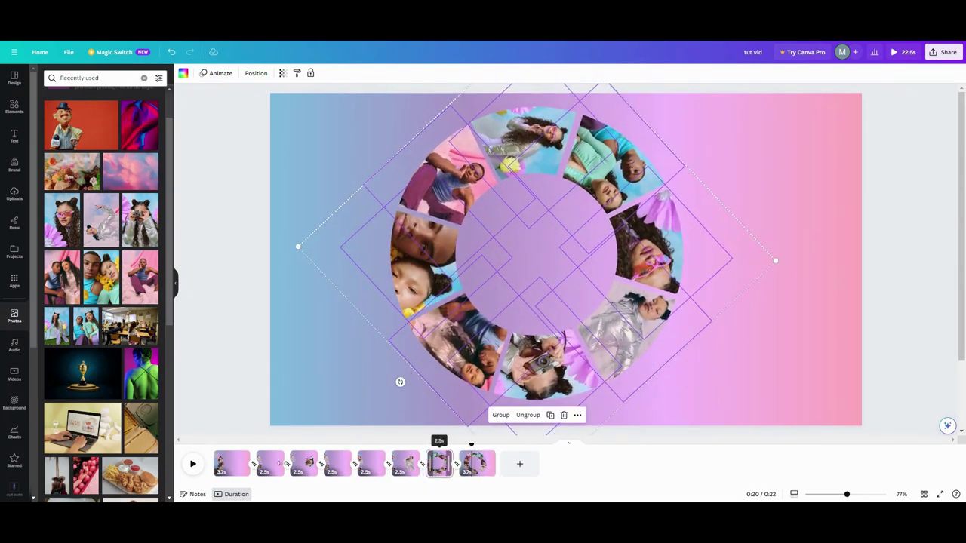
pyautogui.click(193, 464)
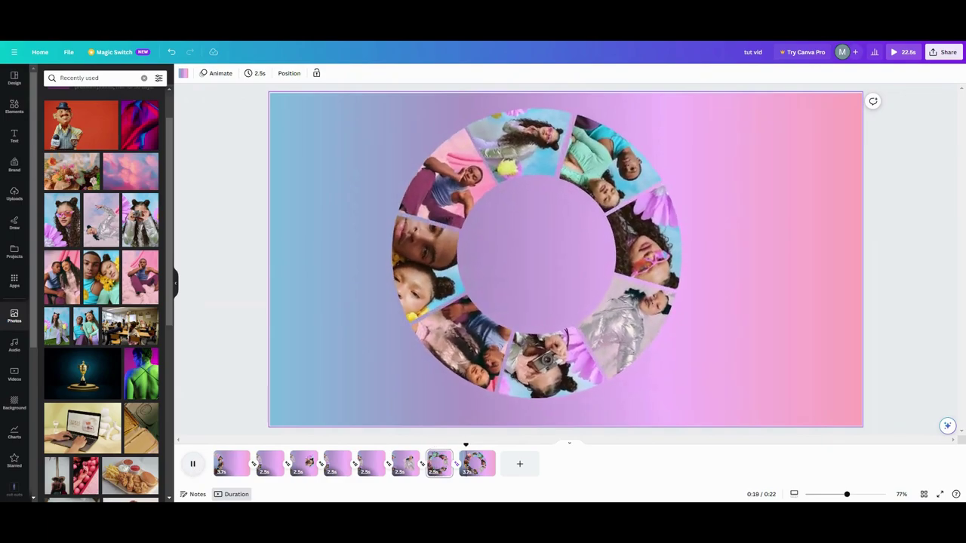
# Duplicate the rotated-wheel page, move the copy into sequence, and preview from page 7
pyautogui.rightClick(441, 461)
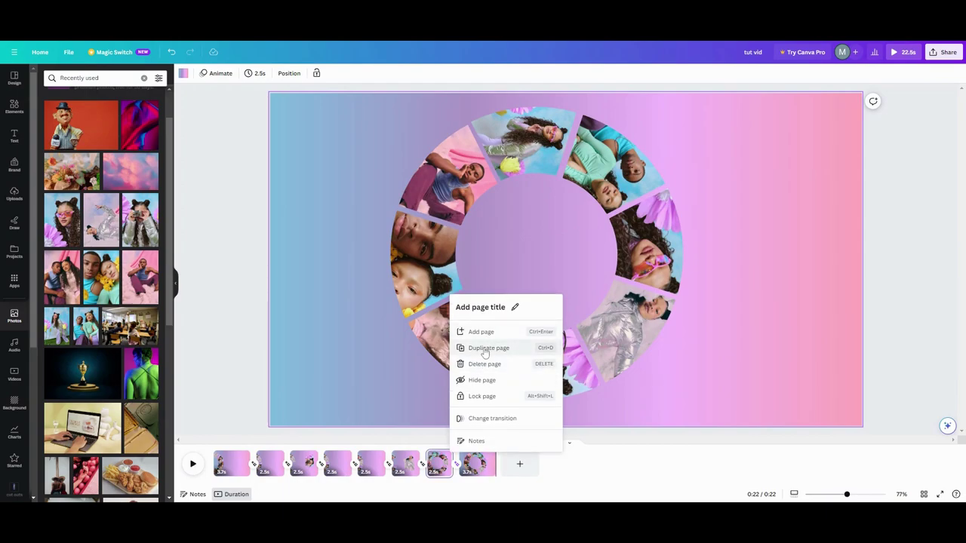
pyautogui.click(487, 348)
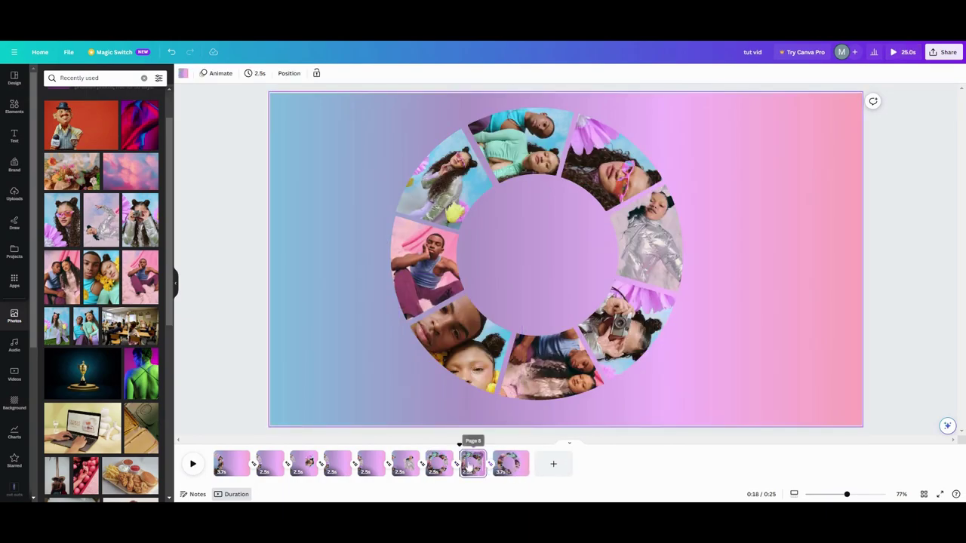
pyautogui.moveTo(474, 462); pyautogui.dragTo(540, 466)
pyautogui.click(438, 466)
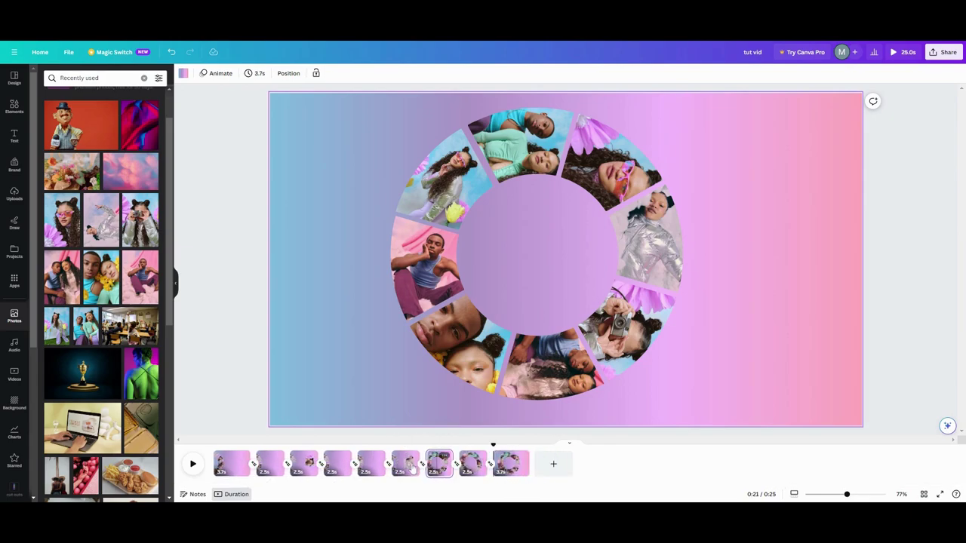
pyautogui.click(194, 465)
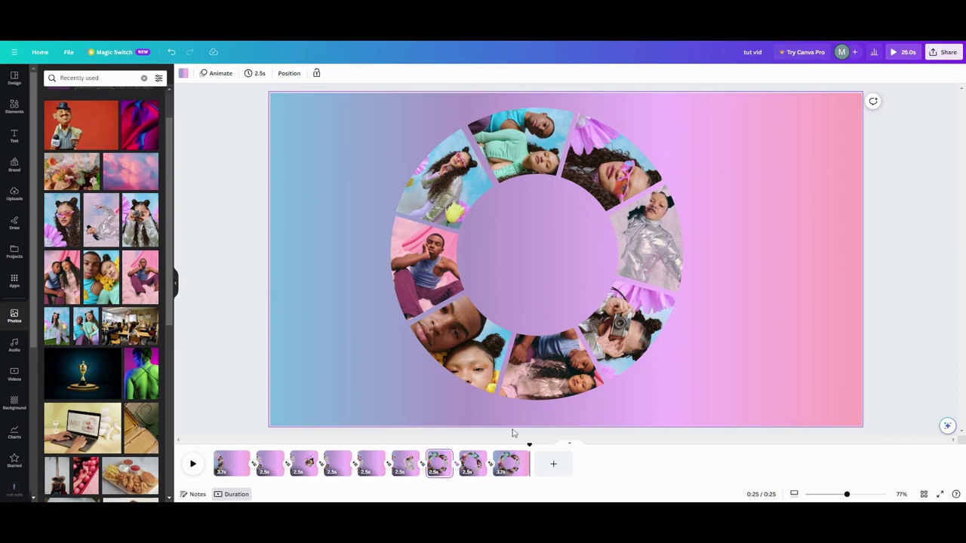
# Push the top-right, silver-jacket and camera photos off the top and right edges, tilting the camera photo
pyautogui.click(625, 165)
pyautogui.moveTo(616, 166); pyautogui.dragTo(736, 42)
pyautogui.click(664, 253)
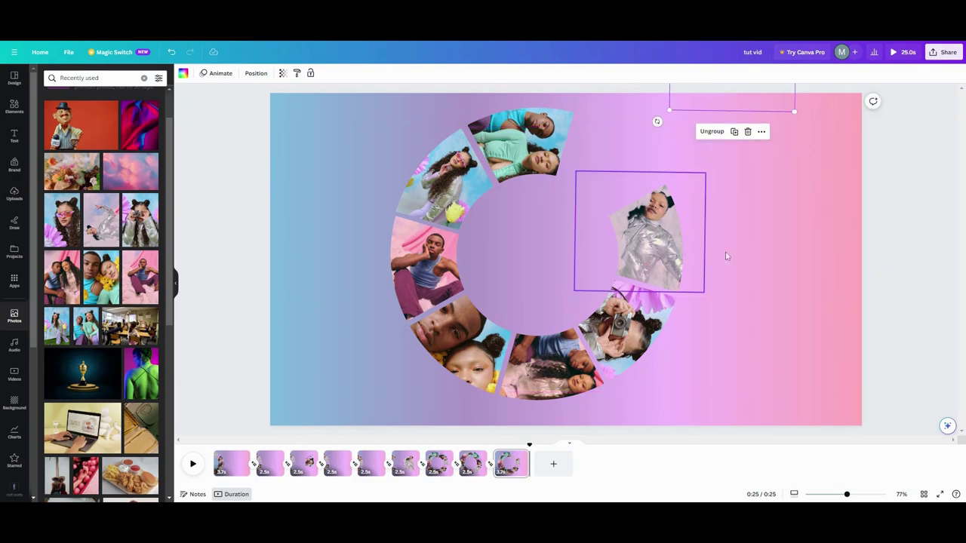
pyautogui.moveTo(663, 254); pyautogui.dragTo(920, 235)
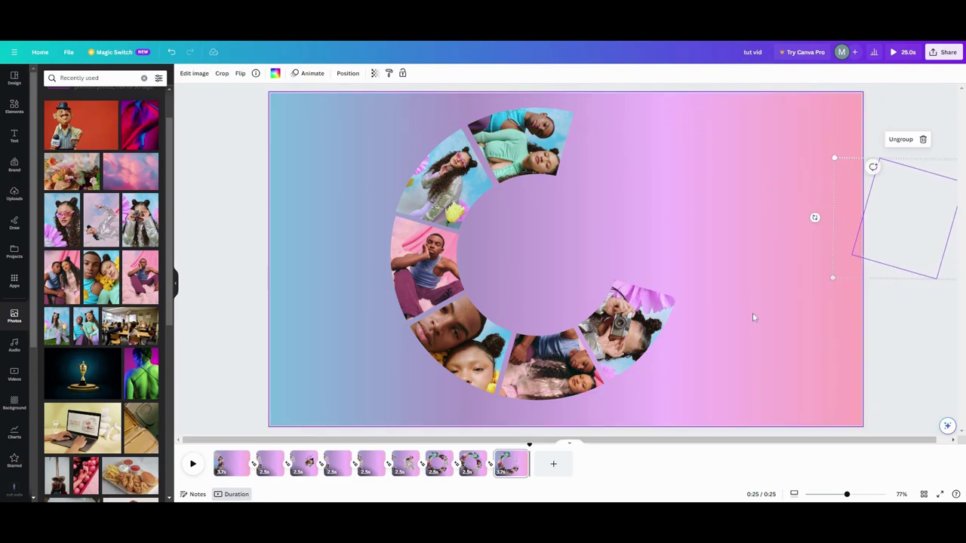
pyautogui.click(634, 332)
pyautogui.moveTo(635, 332); pyautogui.dragTo(806, 413)
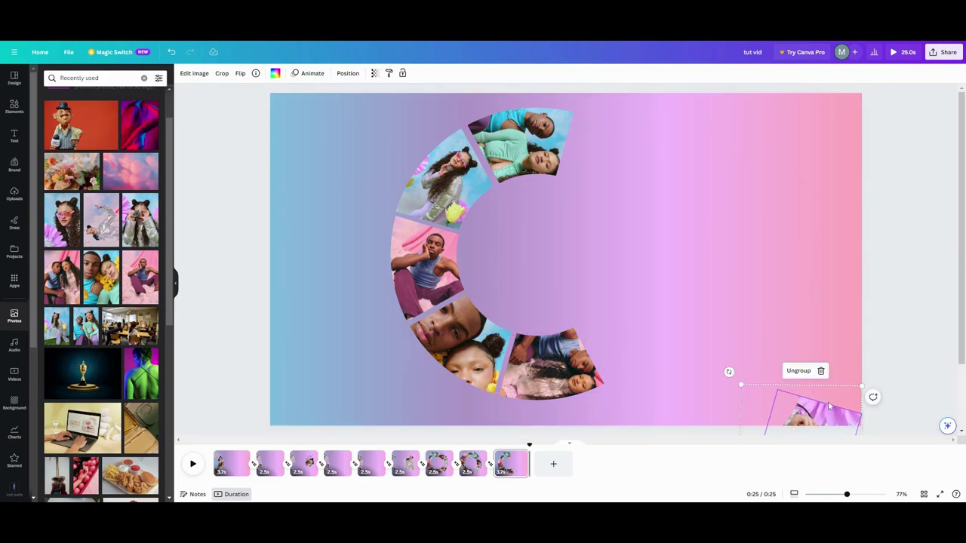
pyautogui.moveTo(729, 371); pyautogui.dragTo(793, 359)
pyautogui.moveTo(811, 419)
pyautogui.mouseDown()
pyautogui.moveTo(819, 416)
pyautogui.moveTo(808, 429)
pyautogui.mouseUp()
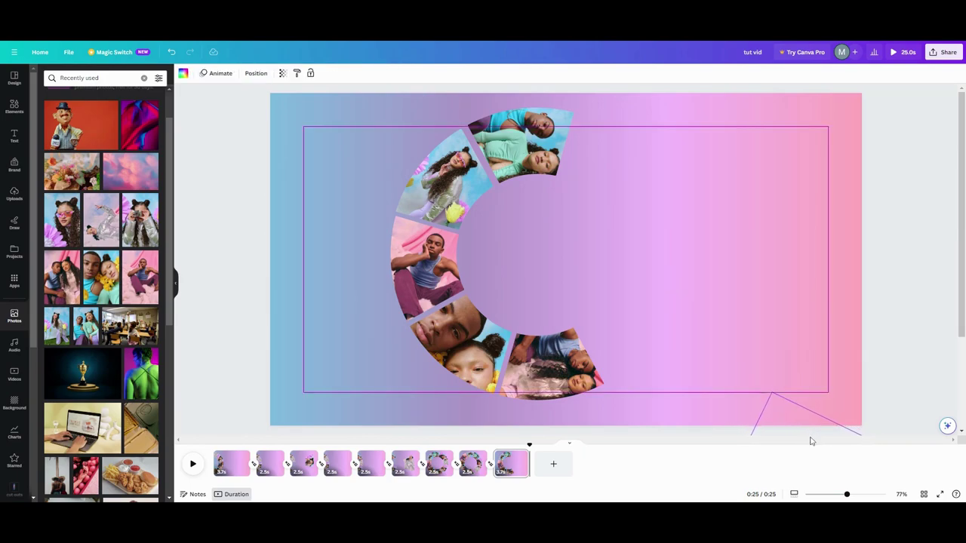
# Push the bottom, face and couple photos off the bottom, left and top edges, then preview
pyautogui.moveTo(581, 366); pyautogui.dragTo(578, 429)
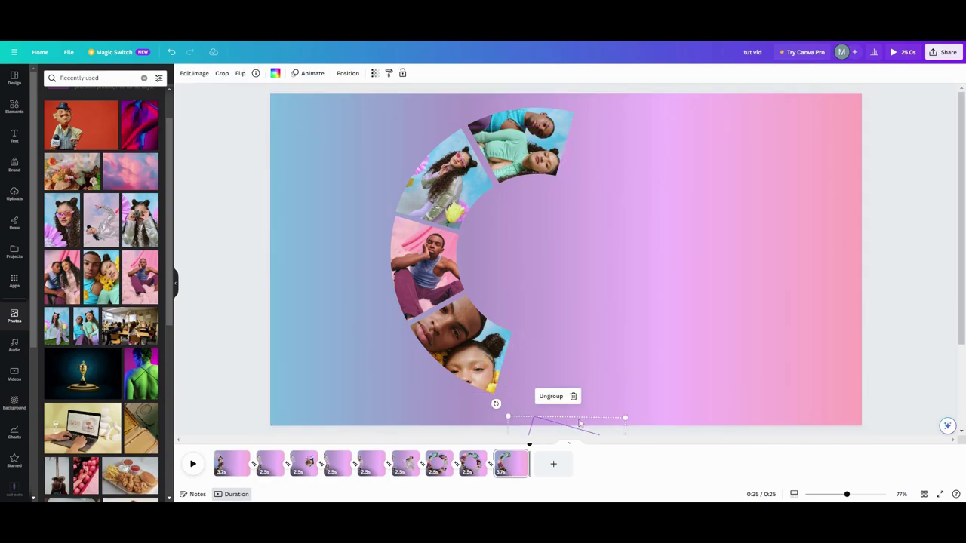
pyautogui.moveTo(468, 362); pyautogui.dragTo(335, 431)
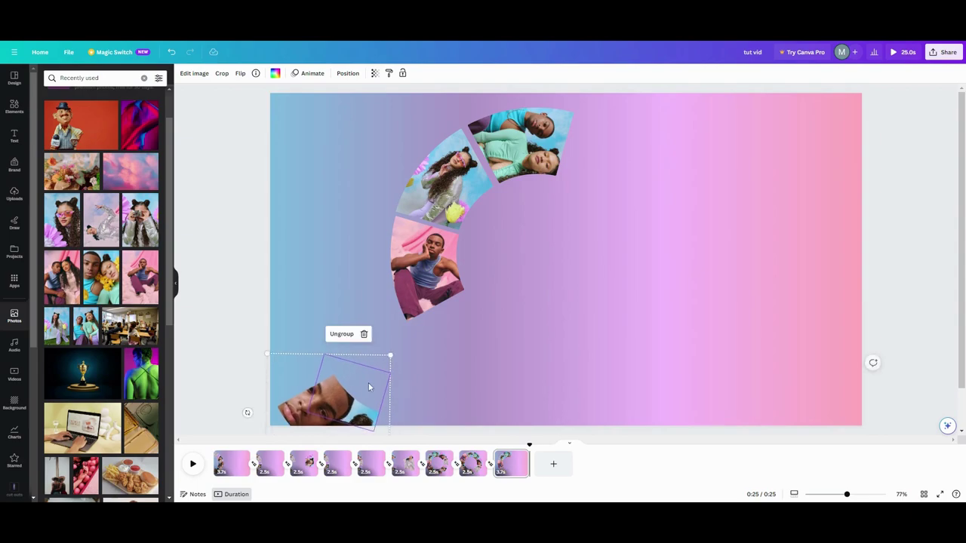
pyautogui.moveTo(369, 383); pyautogui.dragTo(299, 417)
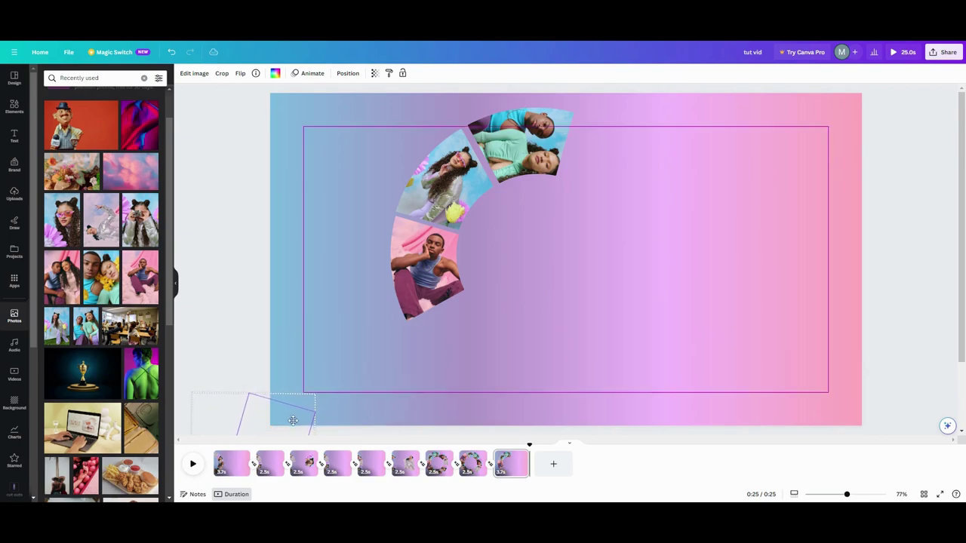
pyautogui.hotkey('ctrl', 'z')
pyautogui.moveTo(355, 261); pyautogui.dragTo(349, 99)
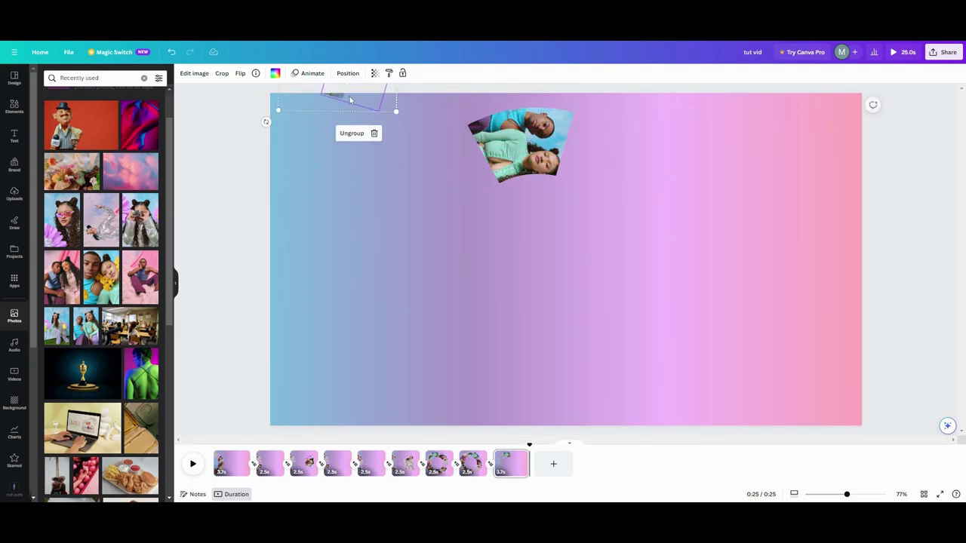
pyautogui.moveTo(530, 145); pyautogui.dragTo(548, 80)
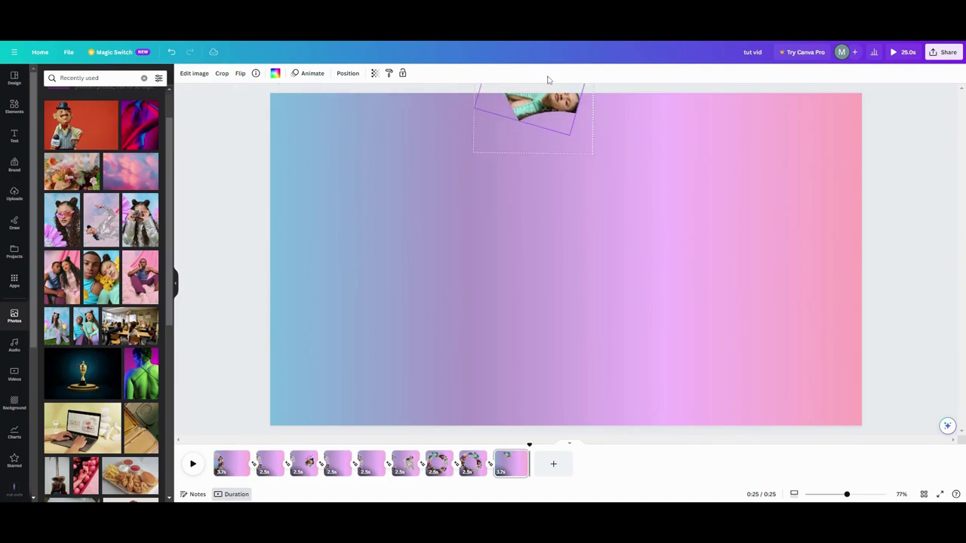
pyautogui.moveTo(538, 122); pyautogui.dragTo(539, 89)
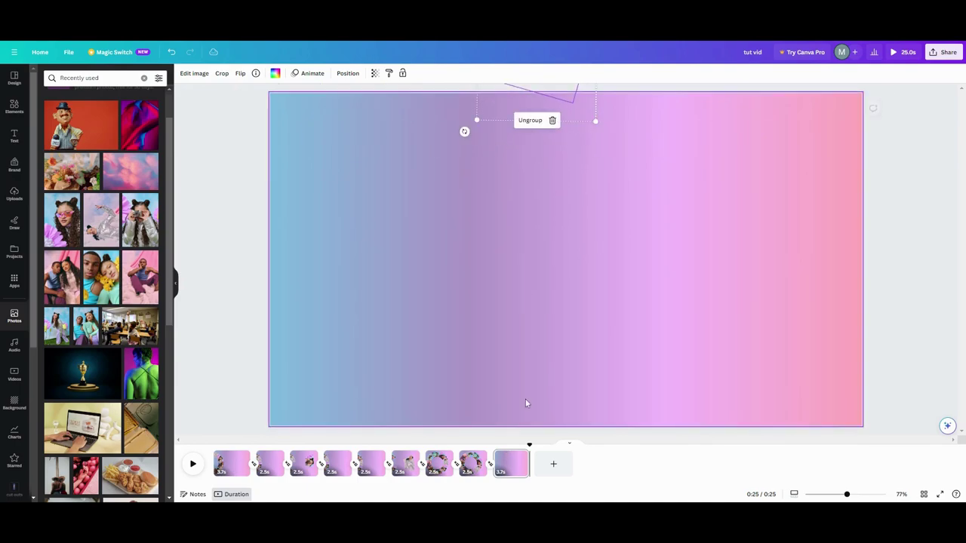
pyautogui.click(193, 464)
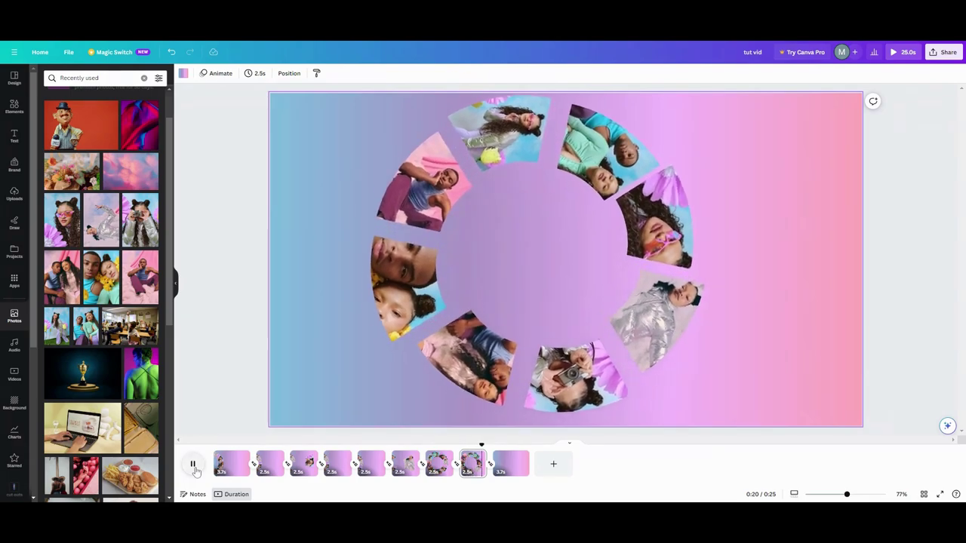
# Duplicate page 8 with Ctrl+D, move the copy to the end of the timeline, and preview
pyautogui.click(478, 458)
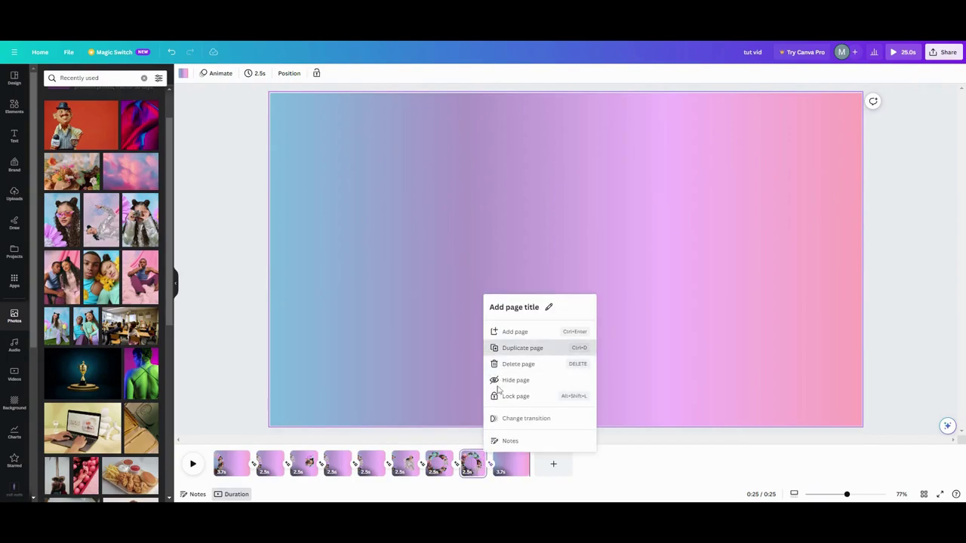
pyautogui.hotkey('ctrl', 'd')
pyautogui.moveTo(507, 464); pyautogui.dragTo(558, 471)
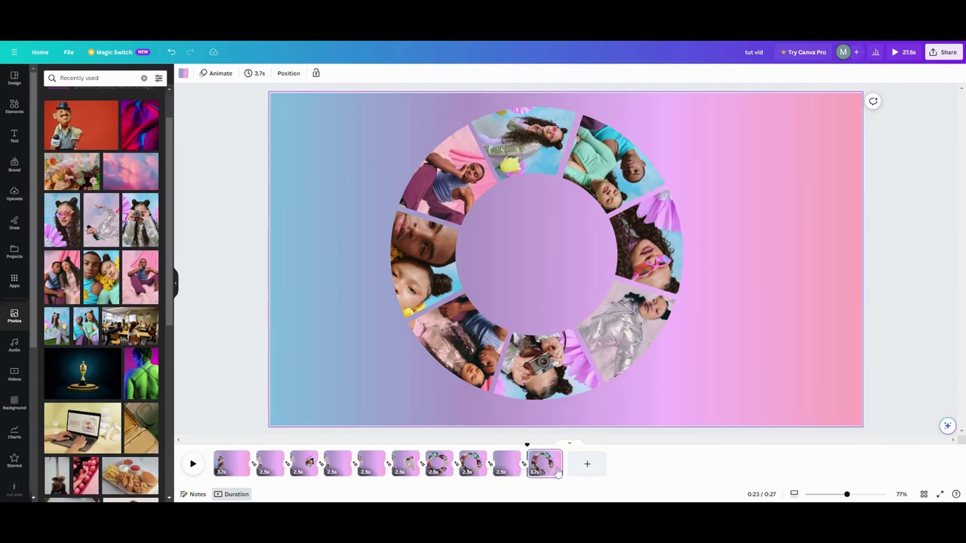
pyautogui.moveTo(507, 472)
pyautogui.click(193, 464)
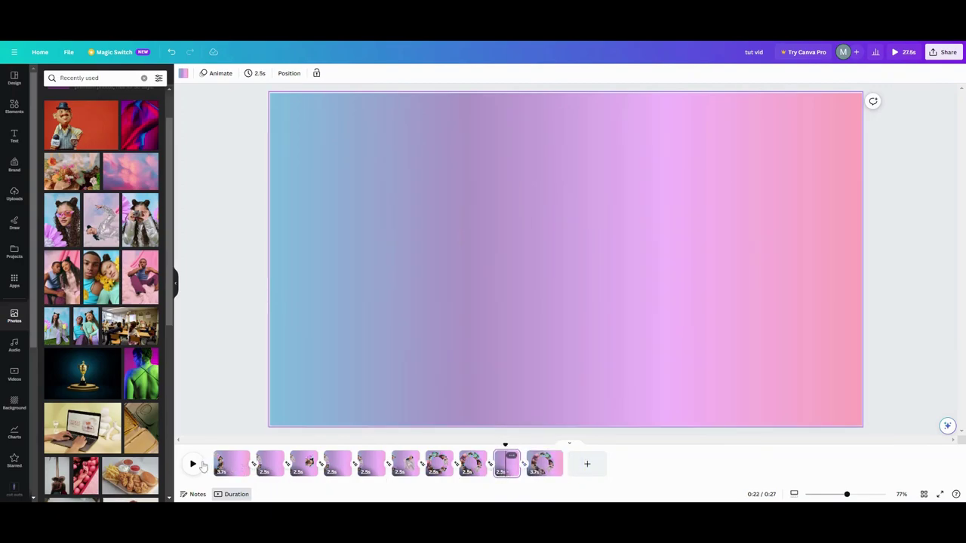